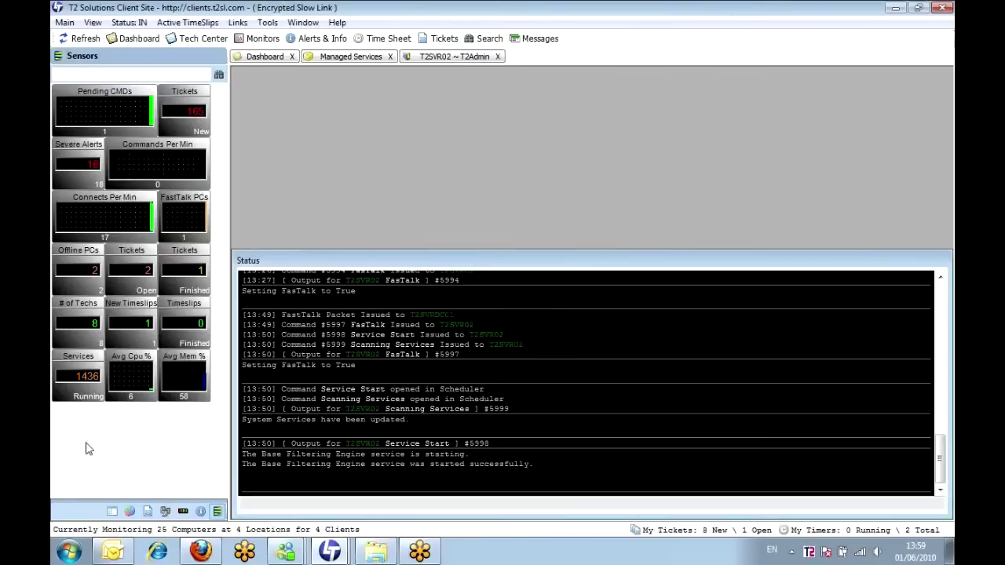
- Start a new sensor and set its display type to DigitalCounter, keeping the client as All or None
{"action": "left_click", "coordinate": [128, 437]}
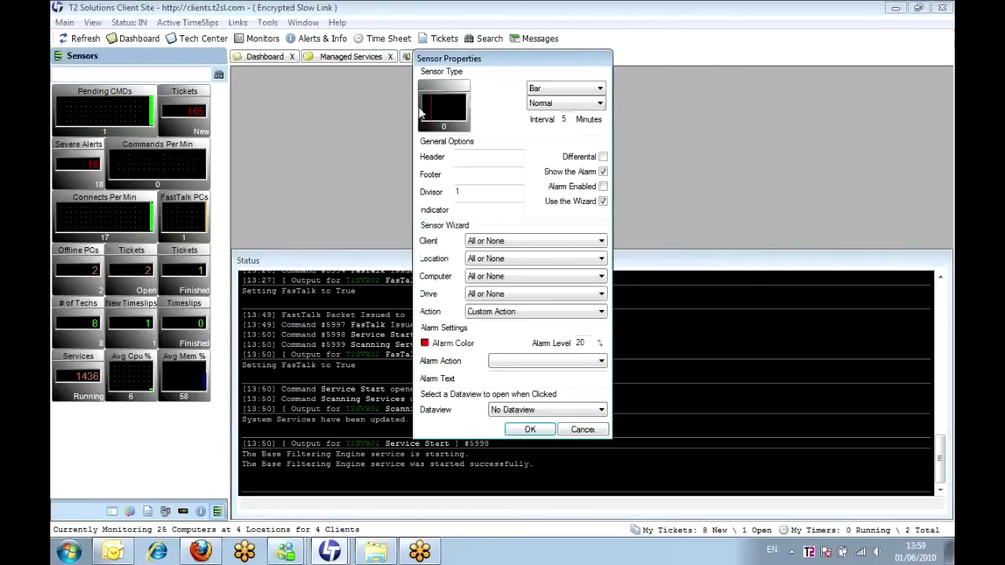
{"action": "left_click", "coordinate": [559, 103]}
{"action": "left_click", "coordinate": [550, 113]}
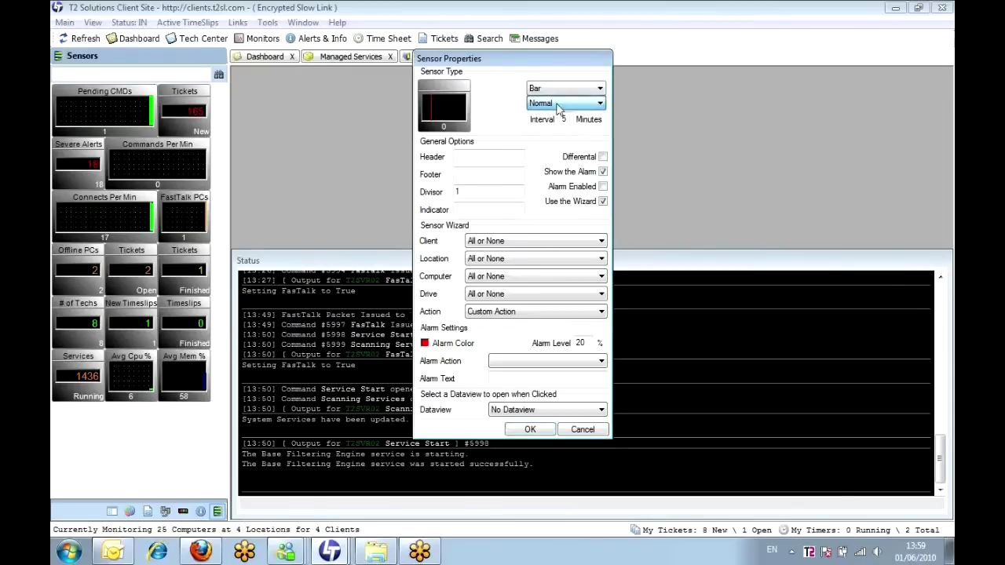
{"action": "left_click", "coordinate": [561, 88]}
{"action": "left_click", "coordinate": [550, 129]}
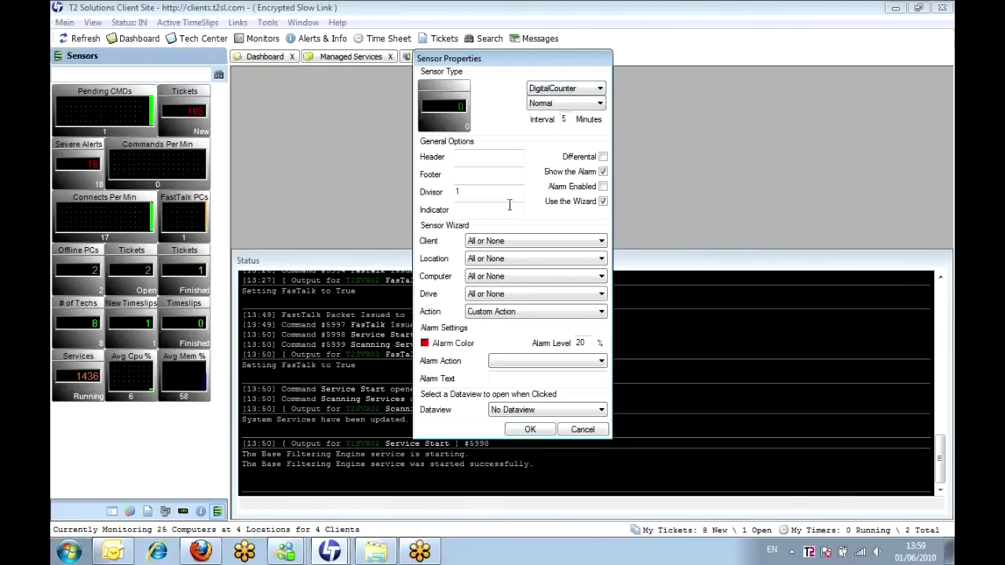
{"action": "left_click", "coordinate": [519, 242]}
{"action": "left_click", "coordinate": [520, 242]}
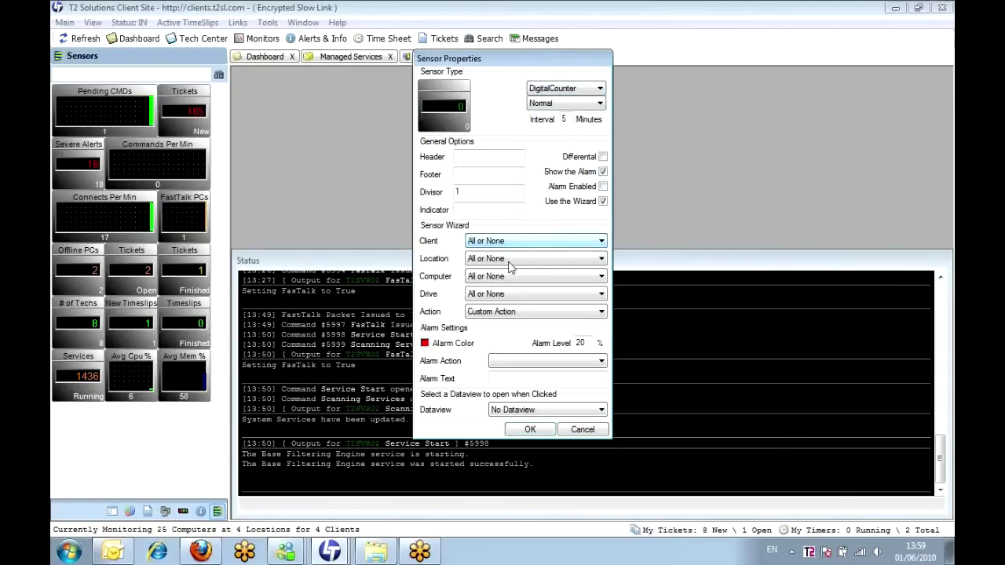
- Review the wizard actions and alarm actions available for the new sensor
{"action": "left_click", "coordinate": [526, 311]}
{"action": "left_click_drag", "start_coordinate": [600, 143], "coordinate": [600, 198]}
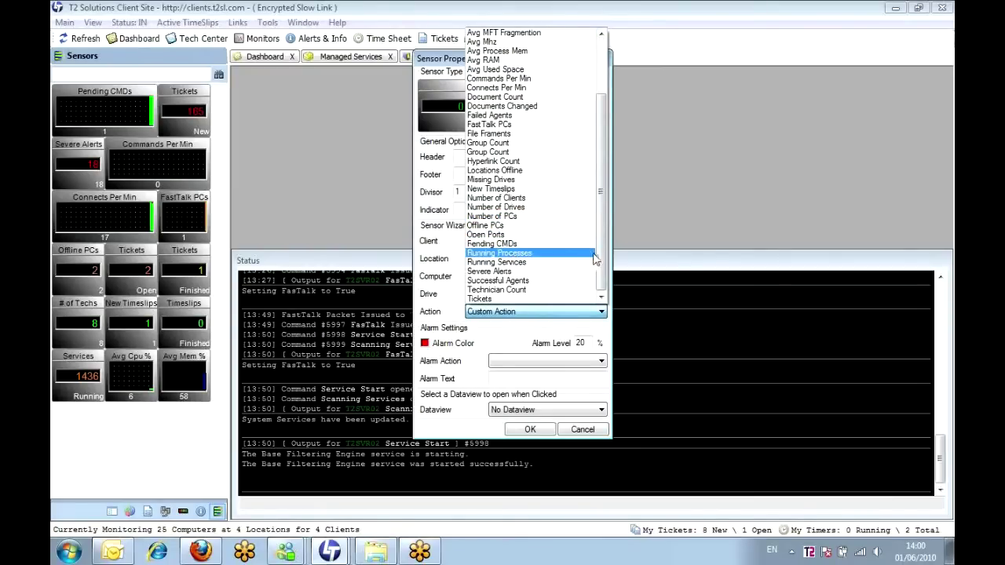
{"action": "left_click", "coordinate": [602, 311]}
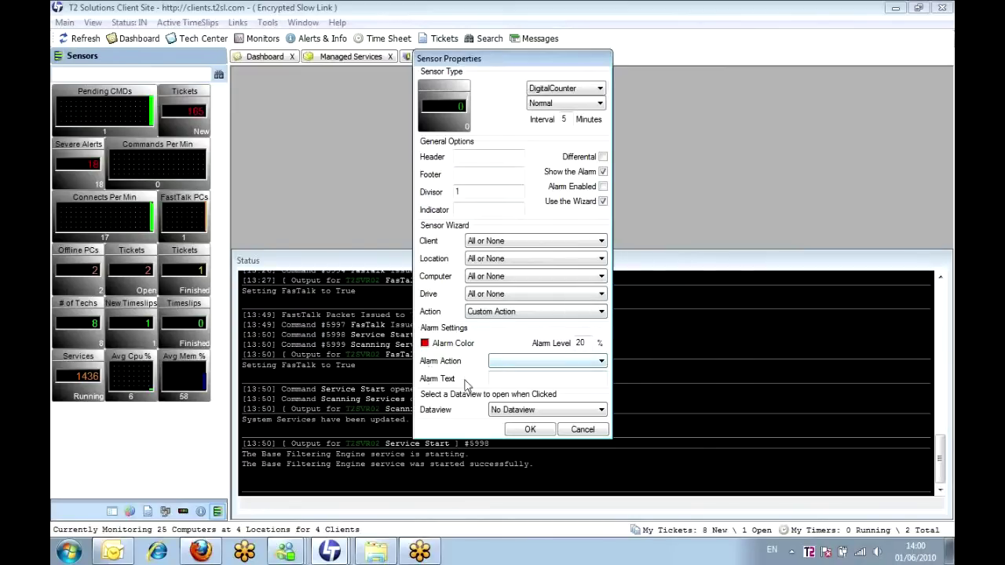
{"action": "left_click", "coordinate": [561, 363]}
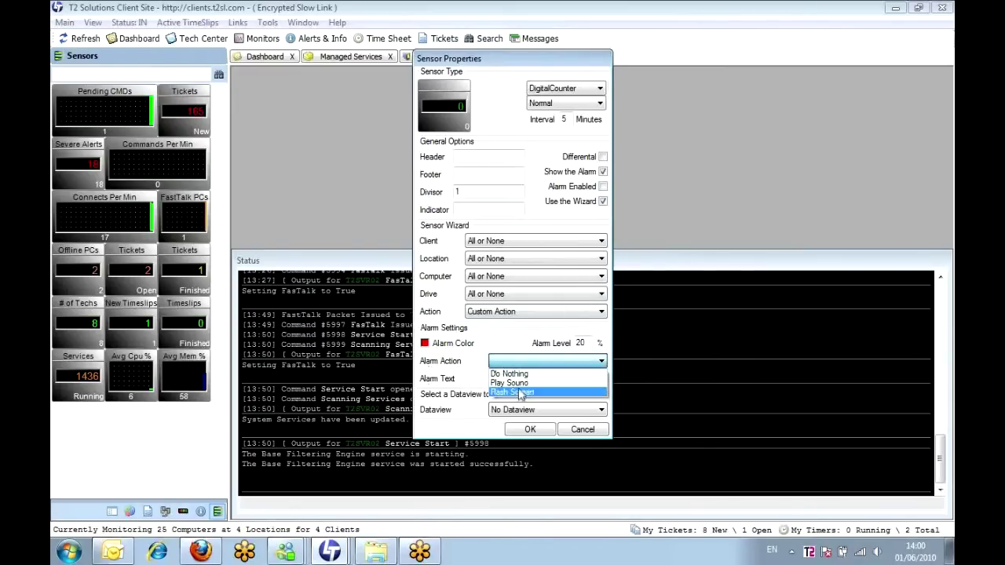
{"action": "left_click", "coordinate": [586, 366]}
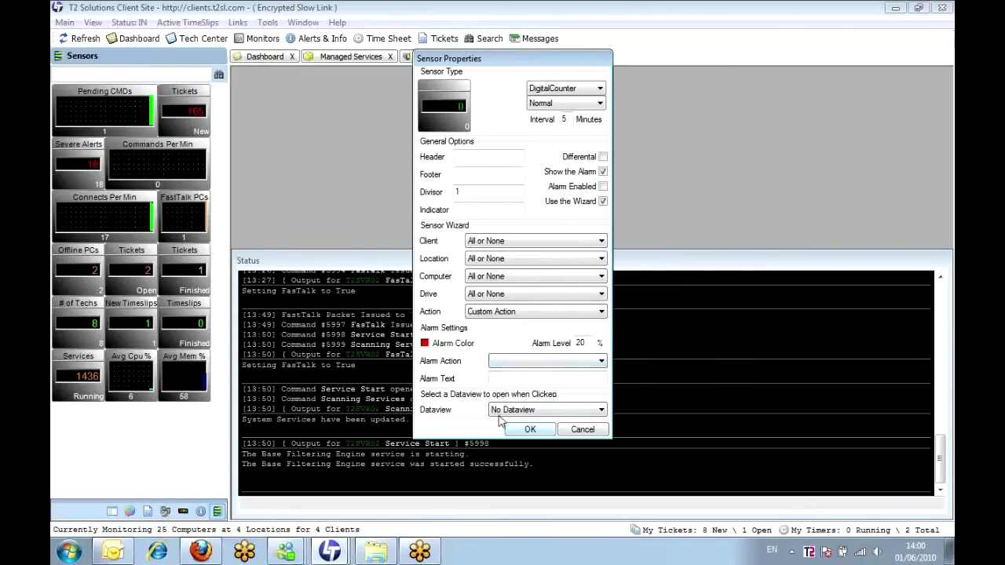
- Choose Status\Offline Computers as the dataview the sensor opens, and discard the new sensor
{"action": "left_click", "coordinate": [522, 412]}
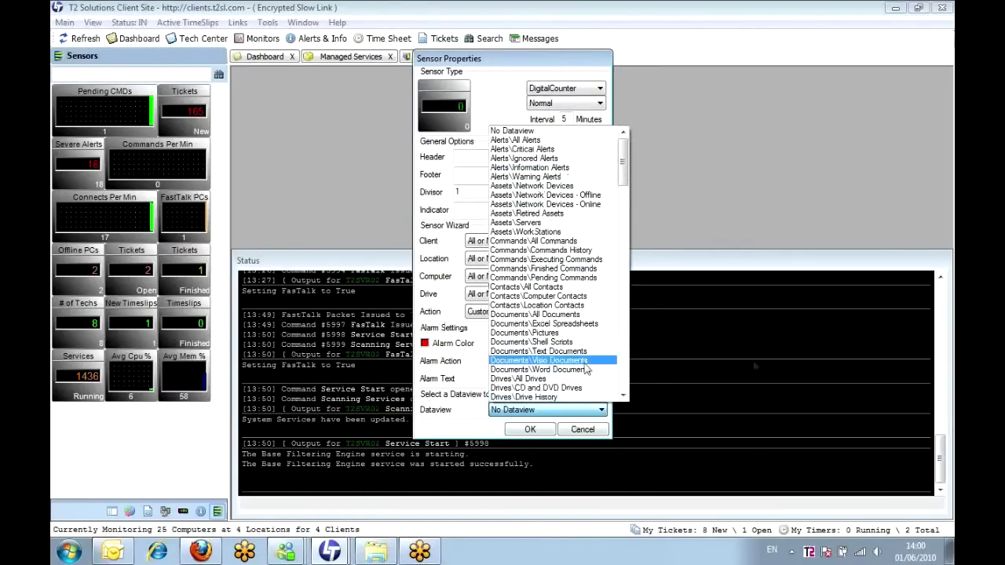
{"action": "scroll", "coordinate": [573, 331], "scroll_direction": "down", "scroll_amount": 10}
{"action": "scroll", "coordinate": [573, 331], "scroll_direction": "down", "scroll_amount": 7}
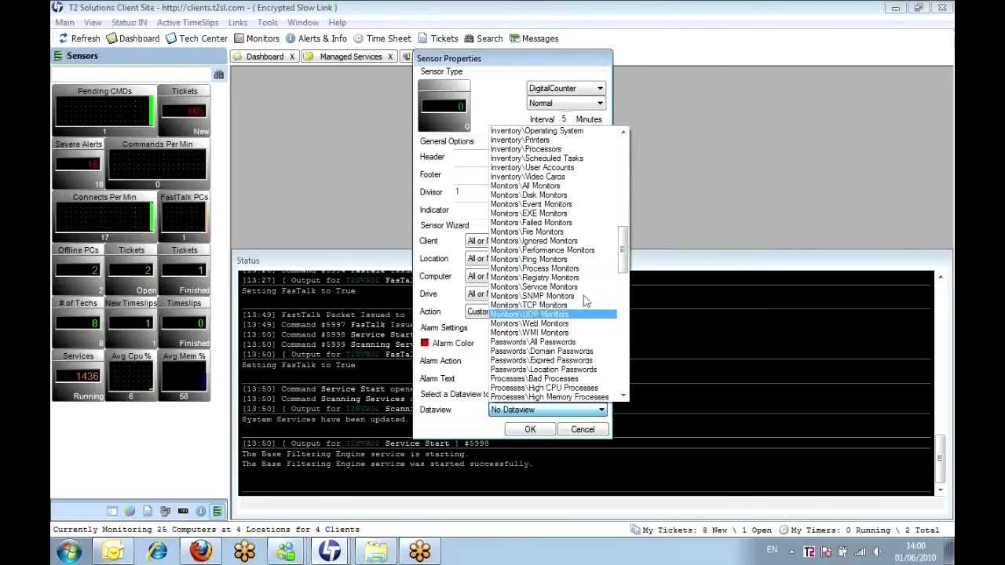
{"action": "left_click_drag", "start_coordinate": [624, 255], "coordinate": [626, 364]}
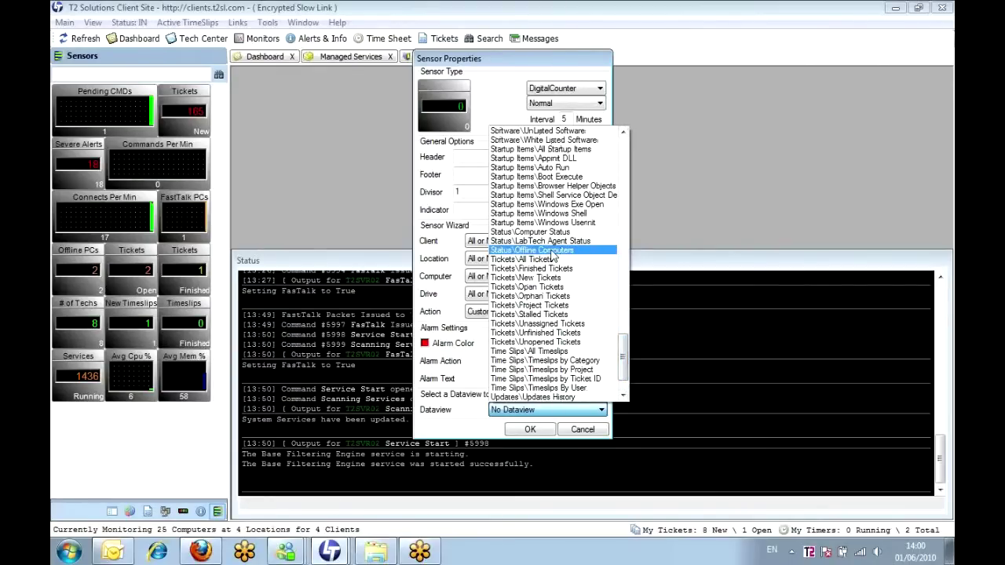
{"action": "left_click", "coordinate": [560, 251]}
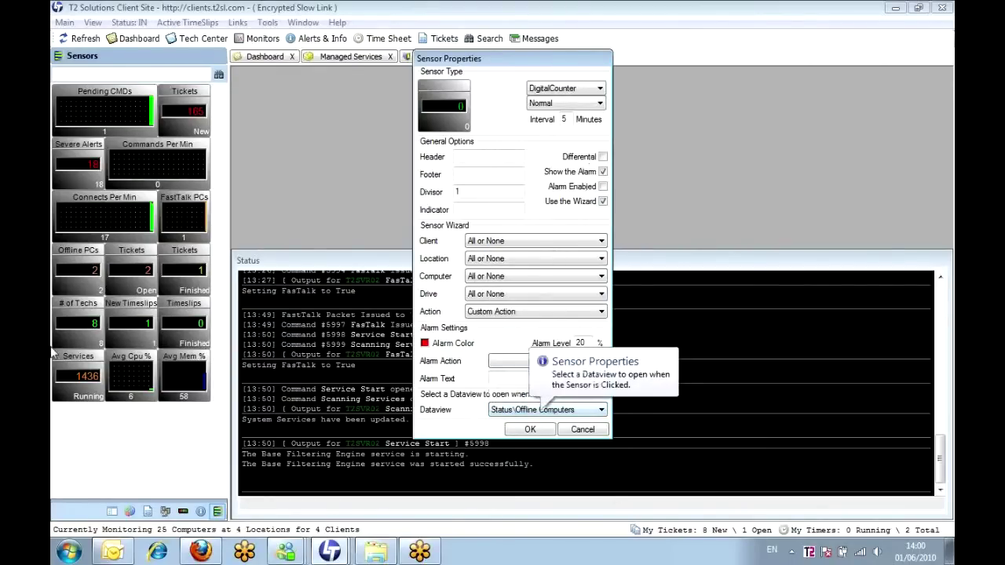
{"action": "left_click", "coordinate": [586, 431]}
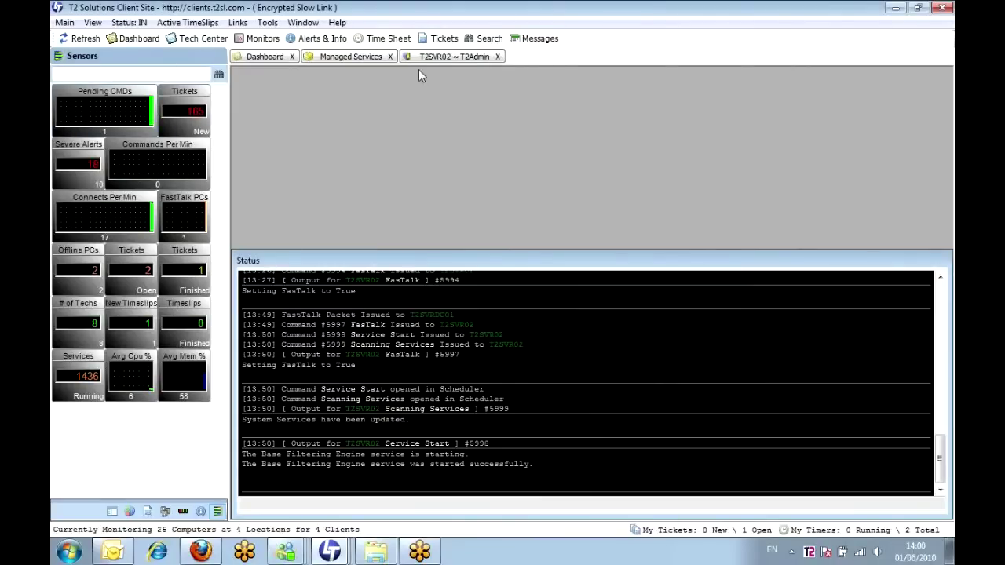
- Check the System Dash Board overview and the options of its New Tickets sensor, and minimise the dashboard
{"action": "left_click", "coordinate": [267, 63]}
{"action": "right_click", "coordinate": [739, 407]}
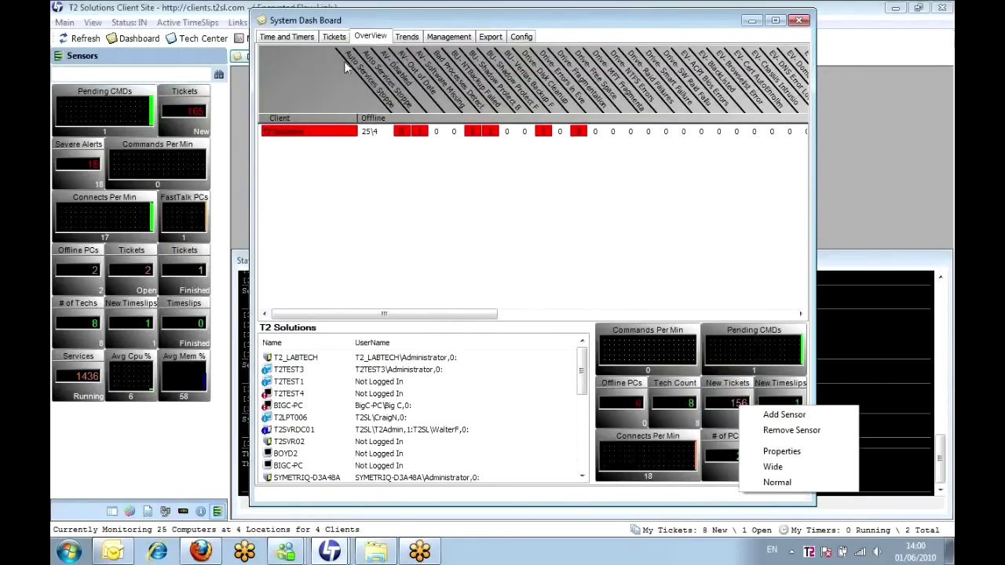
{"action": "left_click", "coordinate": [754, 21]}
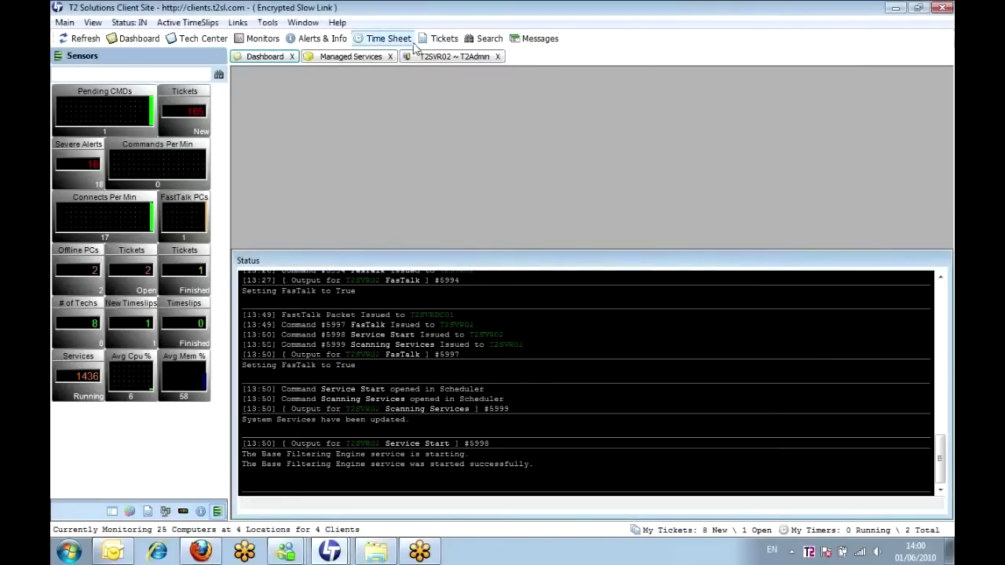
- Look through the internal monitors of the Managed Services group
{"action": "left_click", "coordinate": [325, 63]}
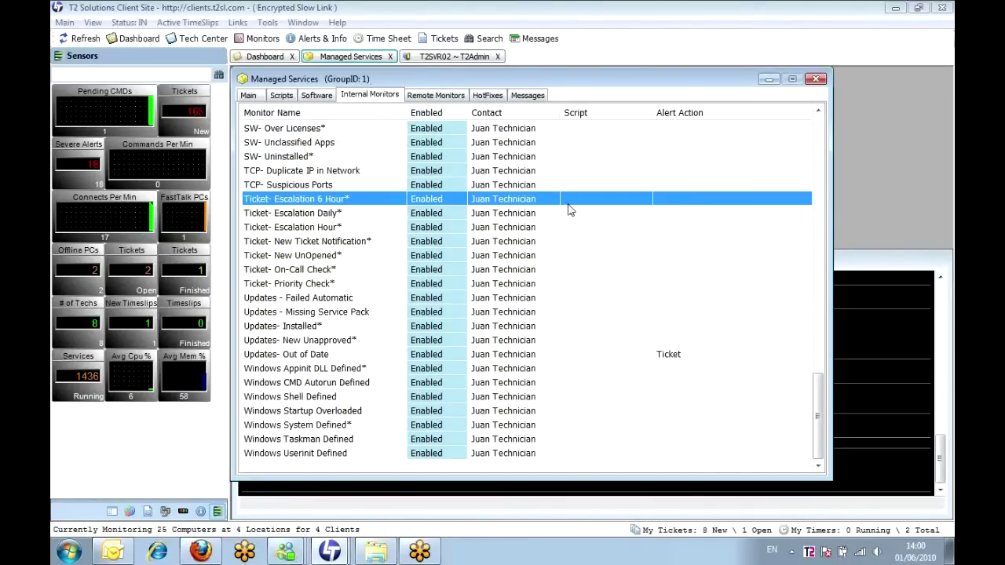
{"action": "scroll", "coordinate": [325, 228], "scroll_direction": "up", "scroll_amount": 12}
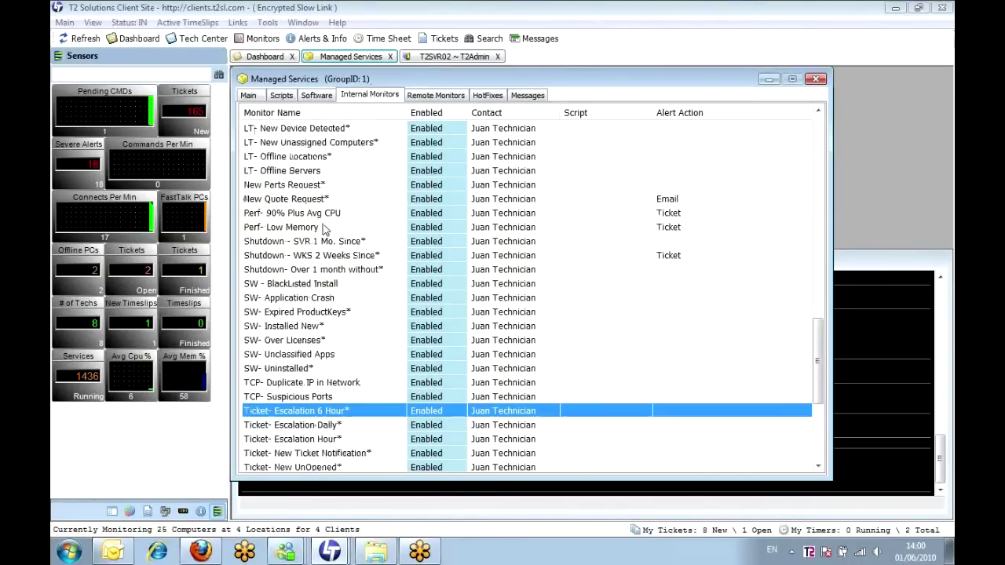
{"action": "scroll", "coordinate": [325, 228], "scroll_direction": "down", "scroll_amount": 12}
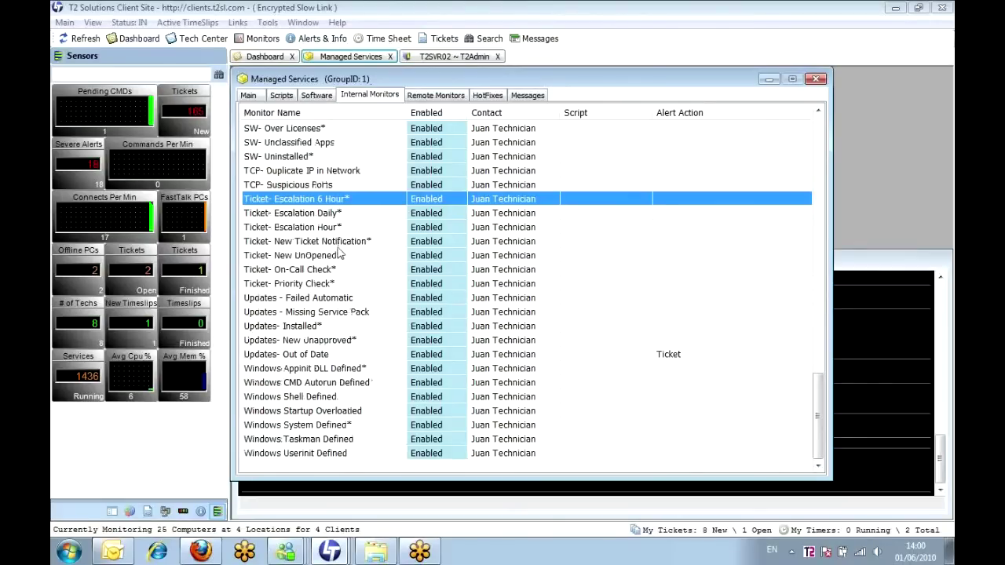
- Open the settings of the Ticket- Escalation 6 Hour monitor and select the Email and InstantMsg alert actions
{"action": "double_click", "coordinate": [333, 206]}
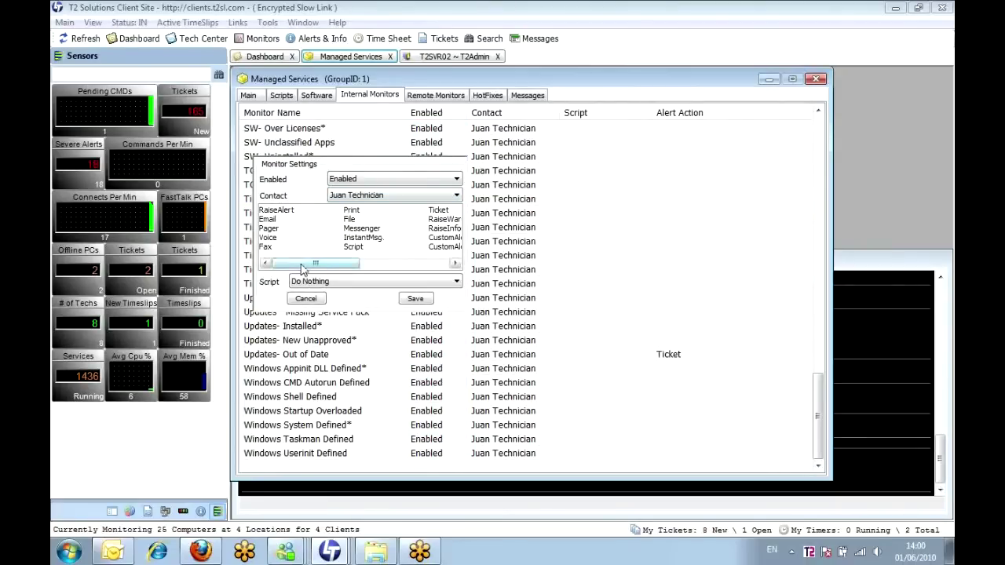
{"action": "left_click", "coordinate": [275, 220]}
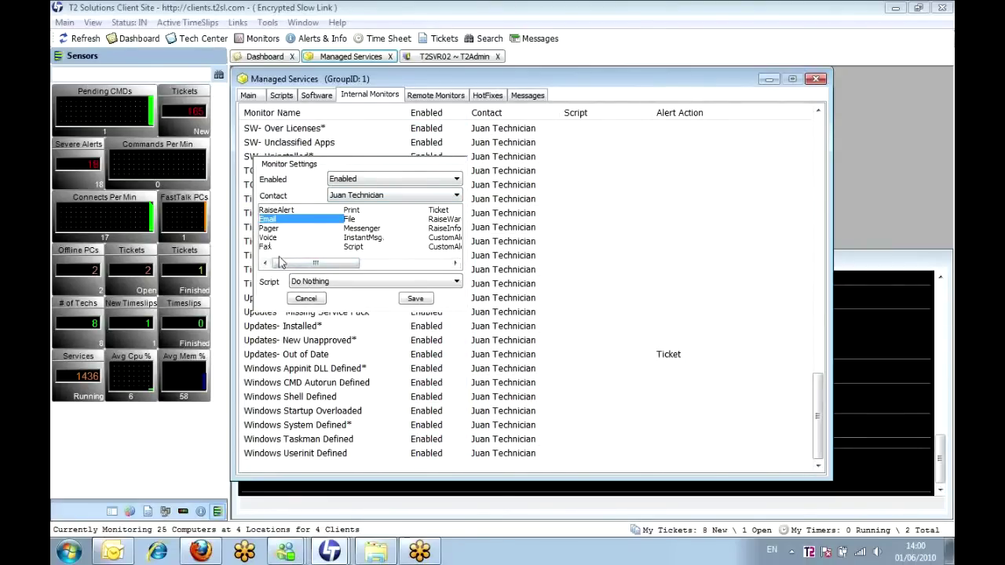
{"action": "mouse_move", "coordinate": [314, 265]}
{"action": "left_mouse_down"}
{"action": "mouse_move", "coordinate": [439, 268]}
{"action": "mouse_move", "coordinate": [318, 268]}
{"action": "left_mouse_up"}
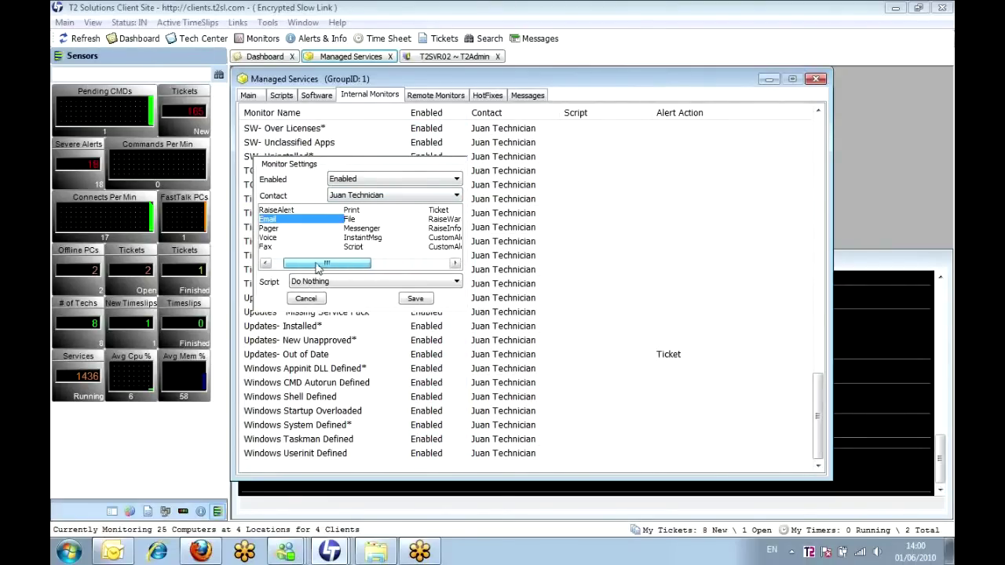
{"action": "left_click", "coordinate": [362, 238]}
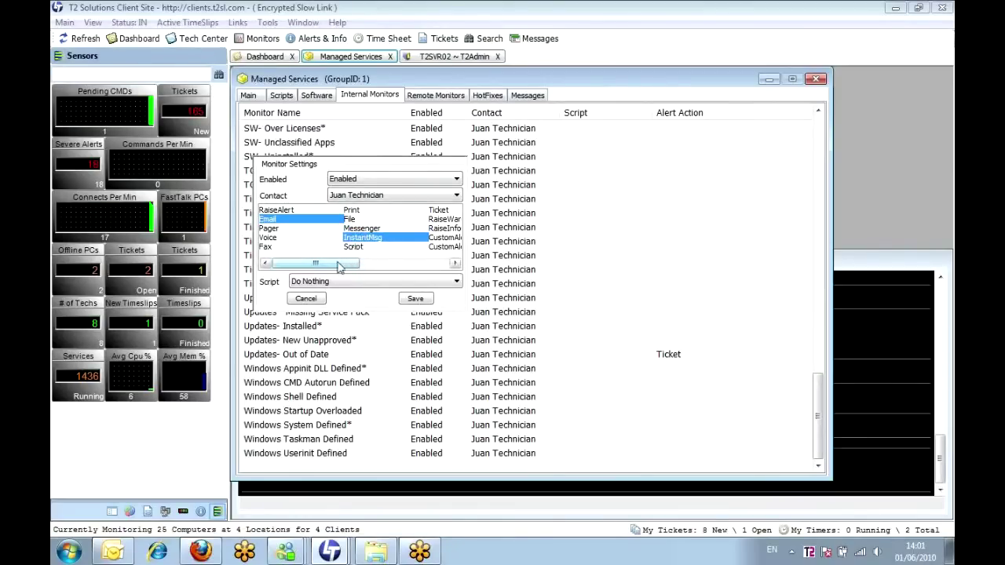
{"action": "mouse_move", "coordinate": [326, 269]}
{"action": "left_mouse_down"}
{"action": "mouse_move", "coordinate": [412, 270]}
{"action": "mouse_move", "coordinate": [338, 270]}
{"action": "left_mouse_up"}
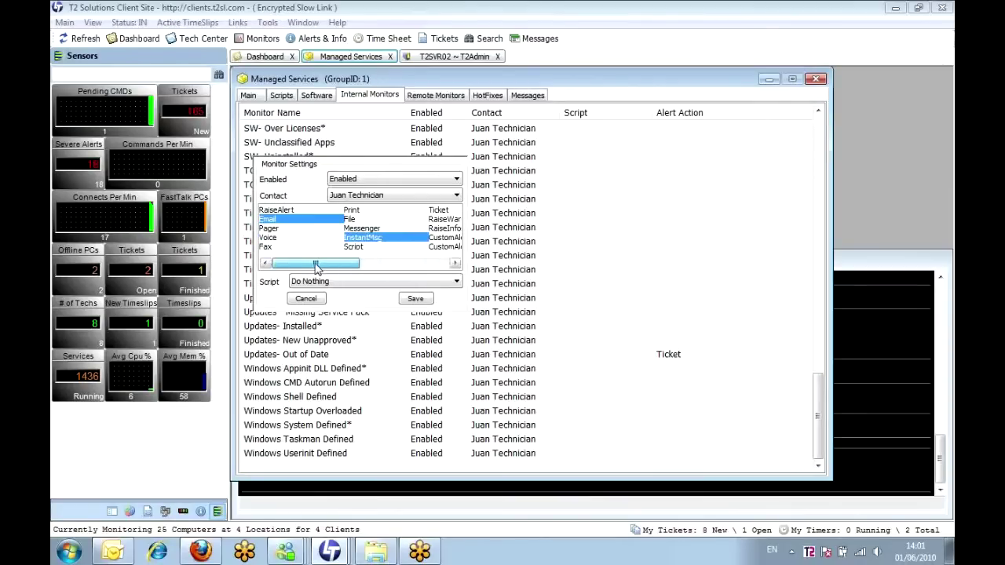
- Toggle the Pager, Voice and Fax alert actions on and off, and deselect InstantMsg so only Email stays selected
{"action": "left_click", "coordinate": [269, 229]}
{"action": "left_click", "coordinate": [270, 237]}
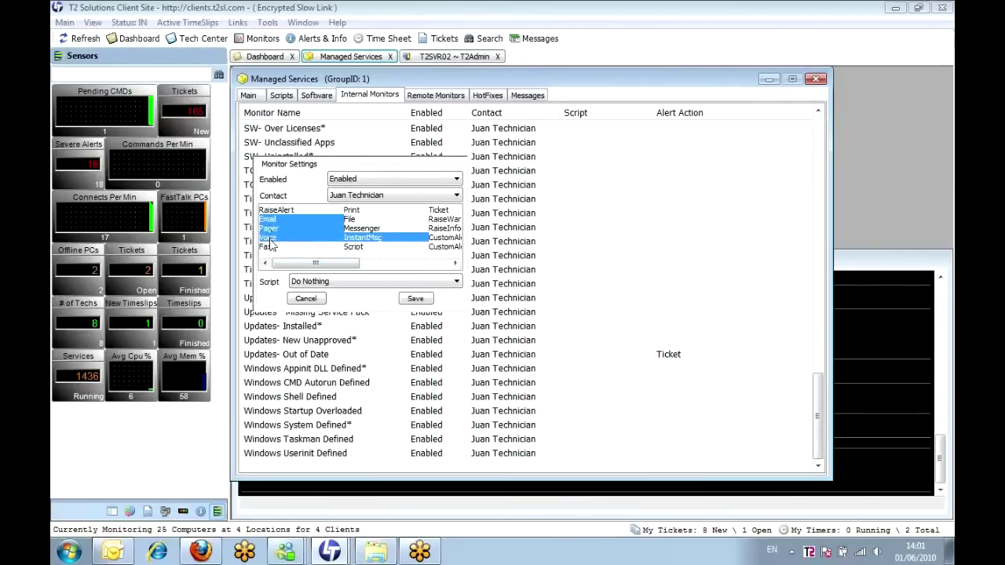
{"action": "left_click", "coordinate": [270, 246]}
{"action": "left_click", "coordinate": [270, 238]}
{"action": "left_click", "coordinate": [270, 246]}
{"action": "left_click", "coordinate": [269, 228]}
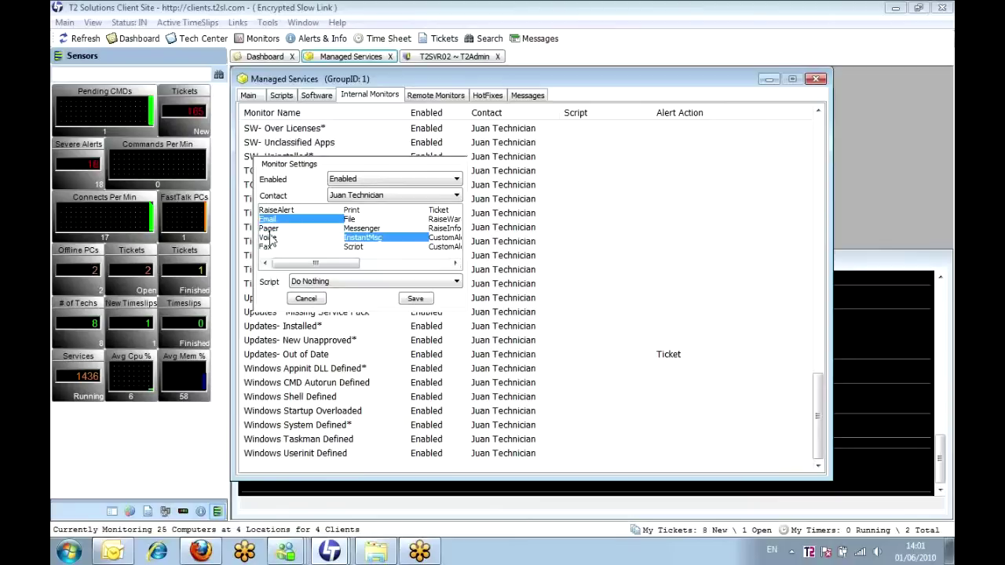
{"action": "left_click", "coordinate": [271, 238]}
{"action": "left_click", "coordinate": [283, 238]}
{"action": "left_click", "coordinate": [385, 239]}
{"action": "left_click", "coordinate": [311, 224]}
{"action": "left_click", "coordinate": [284, 222]}
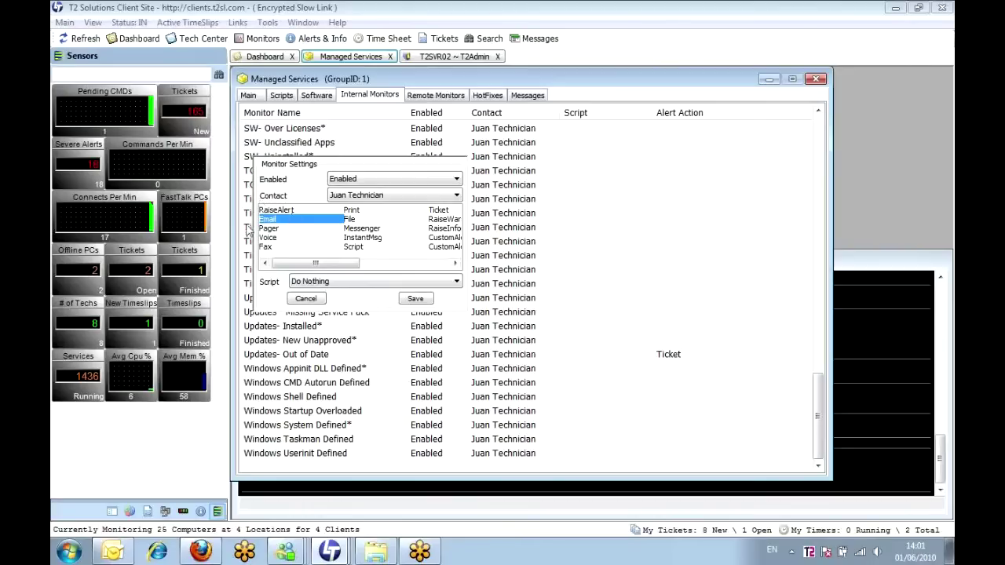
- Add the Script alert action, look through the available scripts, and discard the monitor's settings
{"action": "left_click", "coordinate": [353, 248]}
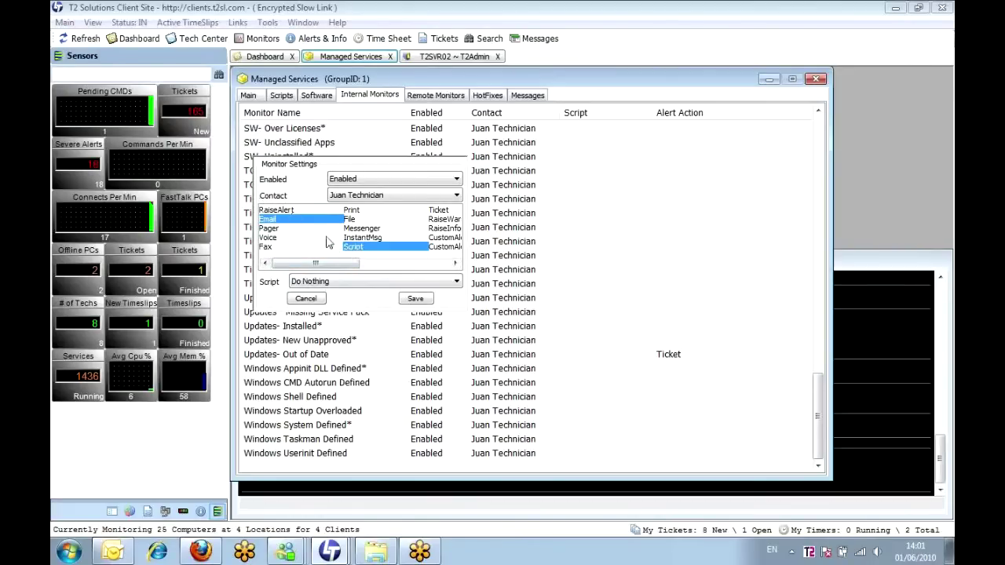
{"action": "left_click", "coordinate": [388, 284]}
{"action": "mouse_move", "coordinate": [458, 306]}
{"action": "left_mouse_down"}
{"action": "mouse_move", "coordinate": [458, 519]}
{"action": "mouse_move", "coordinate": [457, 297]}
{"action": "left_mouse_up"}
{"action": "left_click", "coordinate": [456, 282]}
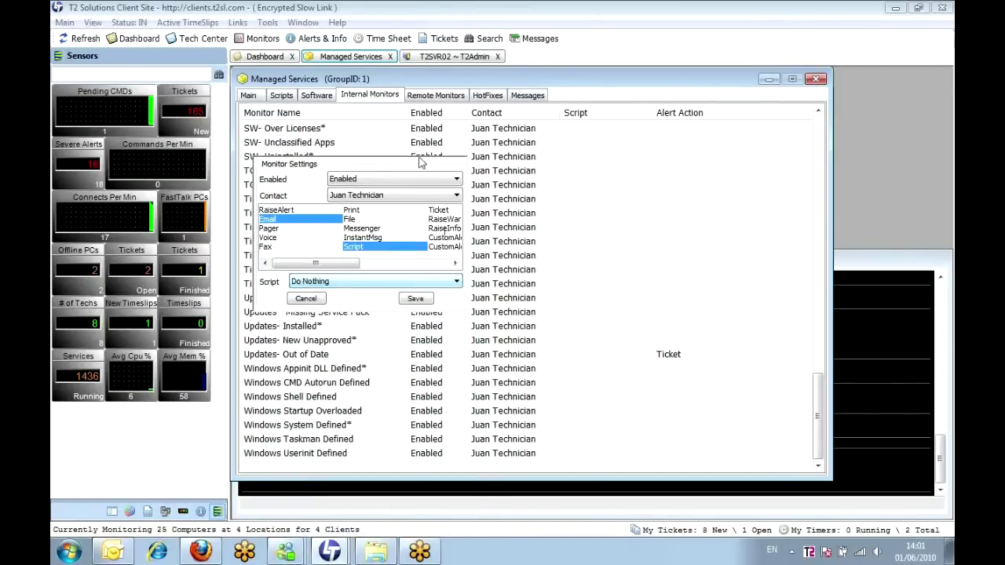
{"action": "left_click", "coordinate": [313, 300]}
- Browse the internal monitors to the EV event monitors and select EV- DNS Error Loading Zone
{"action": "left_click_drag", "start_coordinate": [819, 418], "coordinate": [813, 236]}
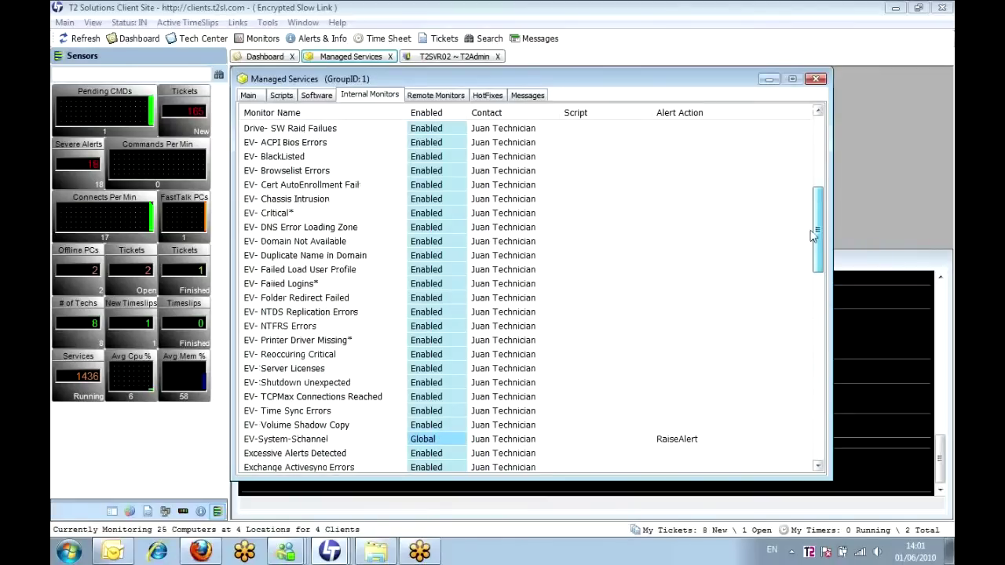
{"action": "left_click", "coordinate": [302, 217]}
{"action": "left_click", "coordinate": [317, 231]}
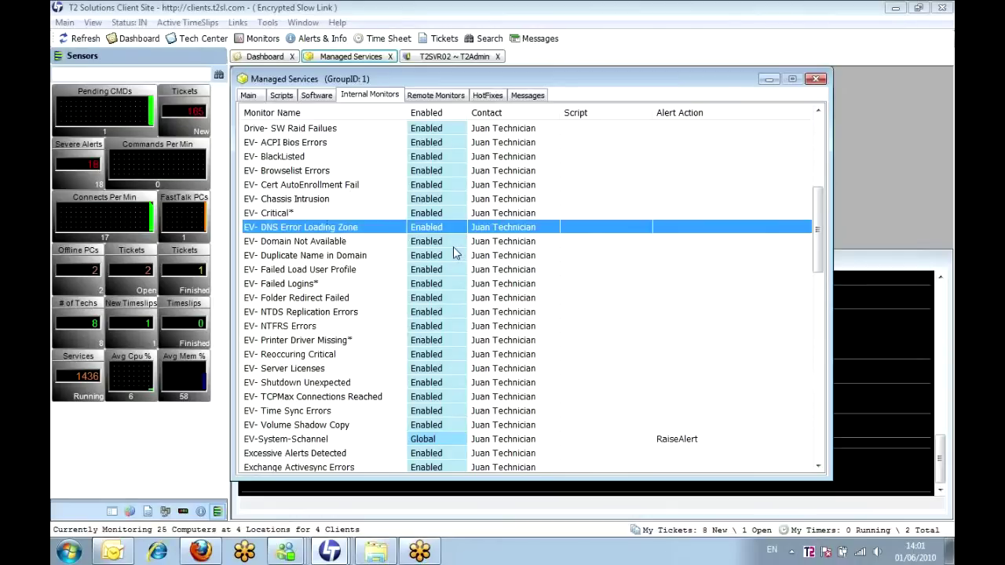
- Show the group's remote monitors and load the Apache Network monitor's settings
{"action": "left_click", "coordinate": [426, 98]}
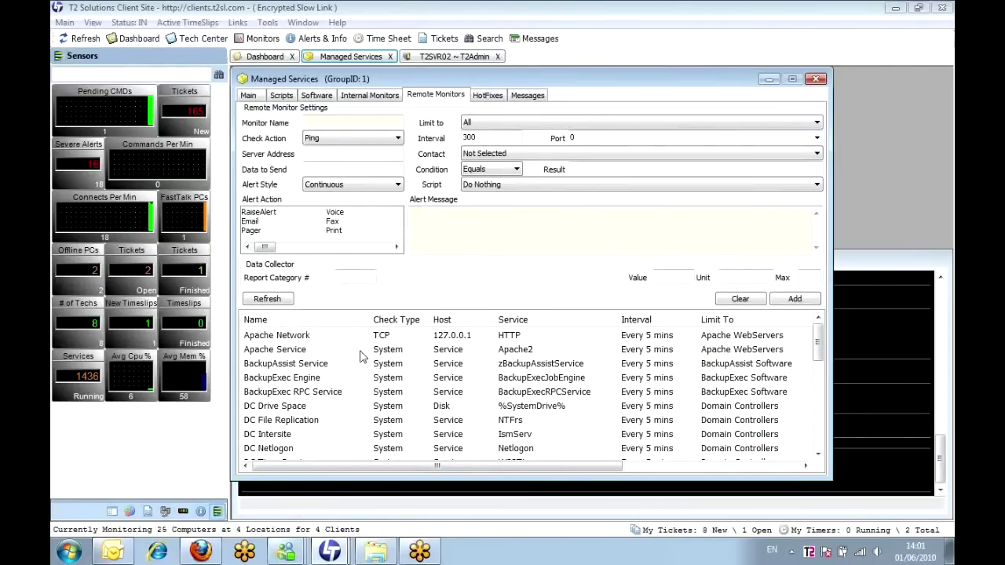
{"action": "mouse_move", "coordinate": [818, 343]}
{"action": "left_mouse_down"}
{"action": "mouse_move", "coordinate": [824, 441]}
{"action": "mouse_move", "coordinate": [821, 334]}
{"action": "left_mouse_up"}
{"action": "left_click", "coordinate": [321, 338]}
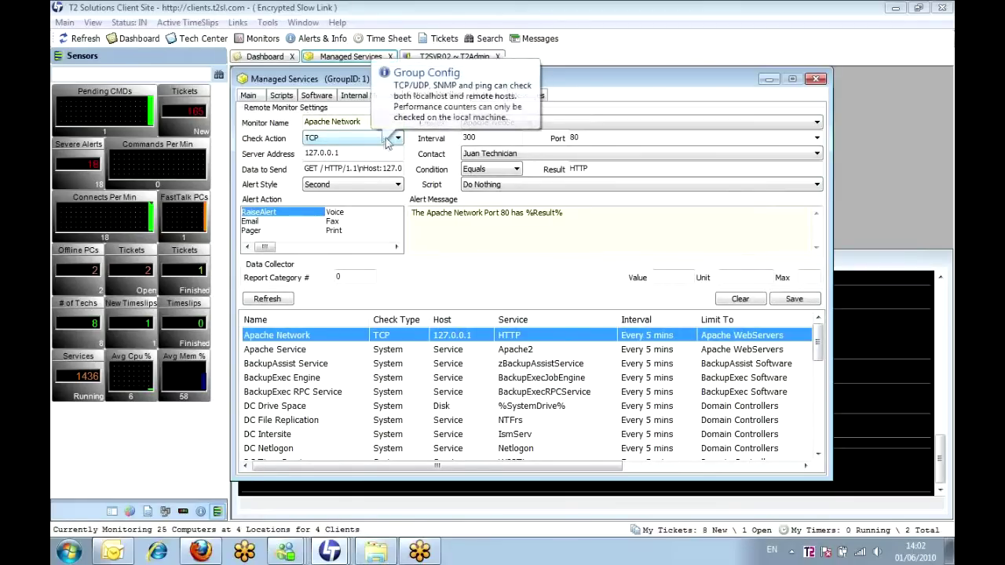
- Look through the check action types and the Limit to groups available for the Apache Network monitor
{"action": "left_click", "coordinate": [363, 142]}
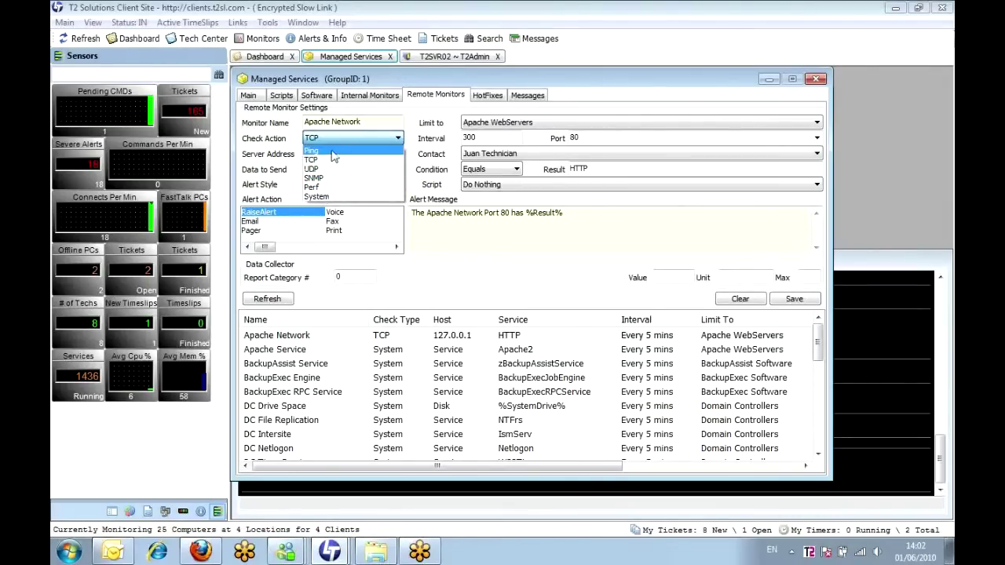
{"action": "left_click", "coordinate": [427, 212]}
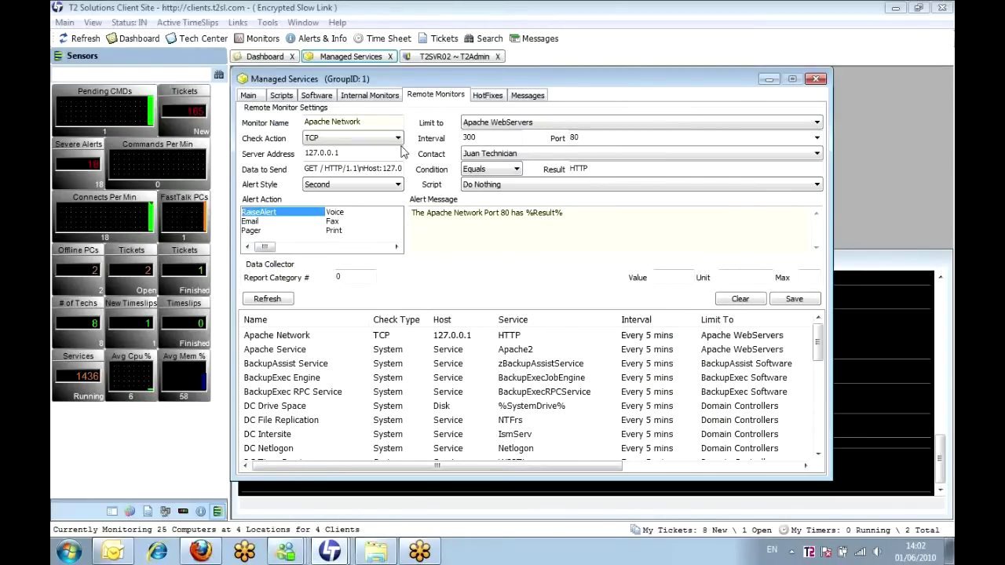
{"action": "left_click", "coordinate": [672, 126]}
{"action": "left_click_drag", "start_coordinate": [820, 244], "coordinate": [811, 383]}
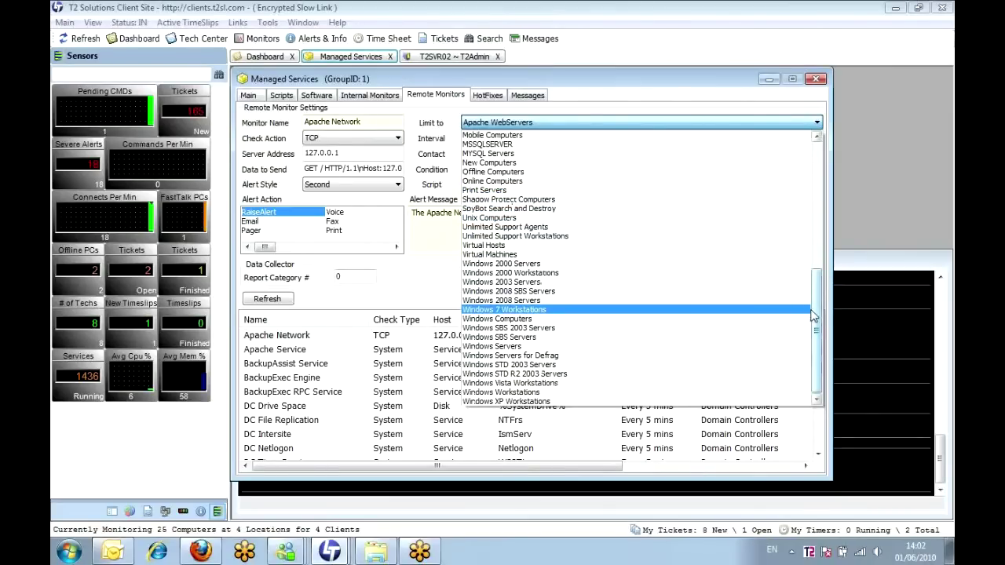
{"action": "left_click_drag", "start_coordinate": [817, 315], "coordinate": [819, 73]}
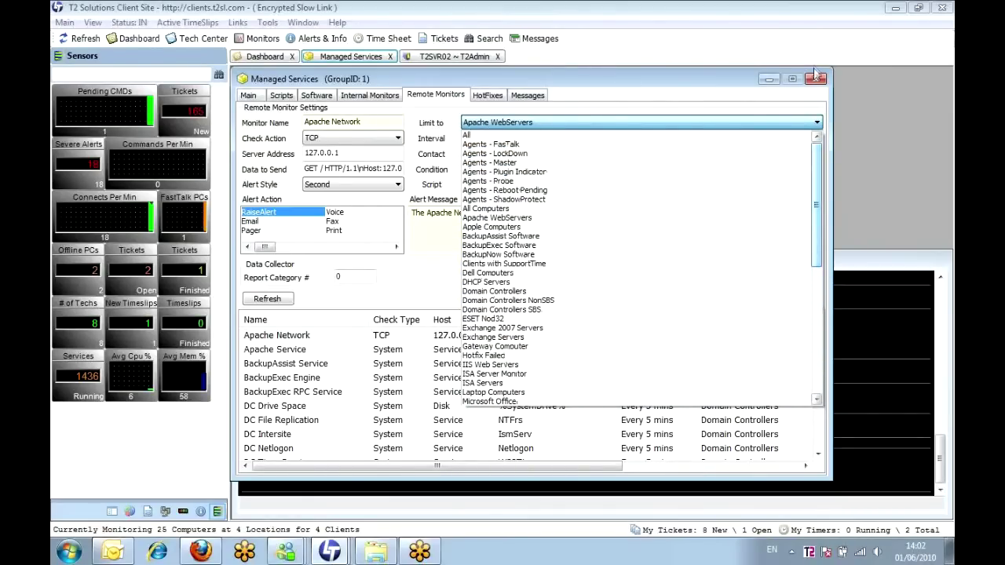
{"action": "left_click", "coordinate": [809, 125]}
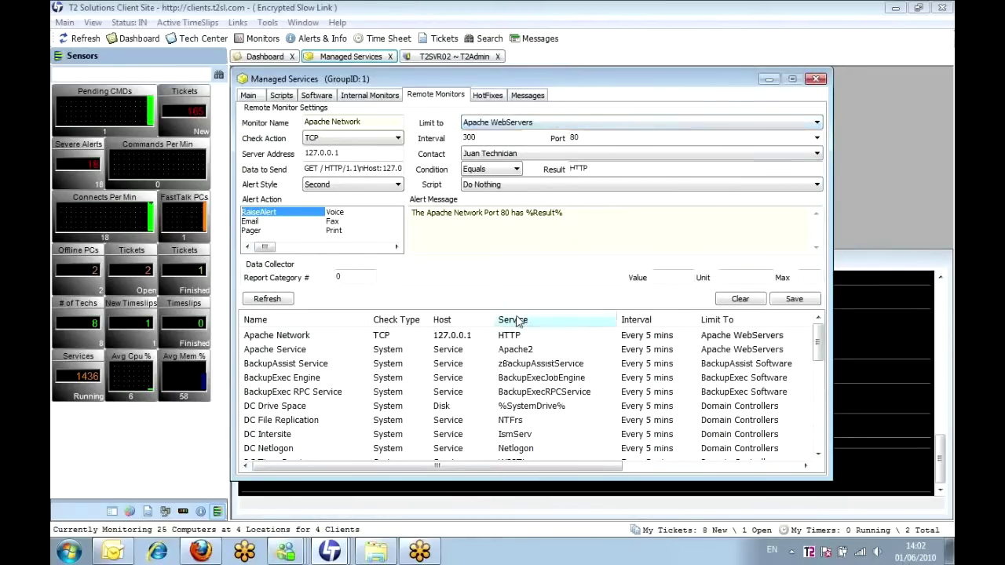
- Review the replacement variables that can be used in the Apache Network monitor's alert message
{"action": "mouse_move", "coordinate": [521, 238]}
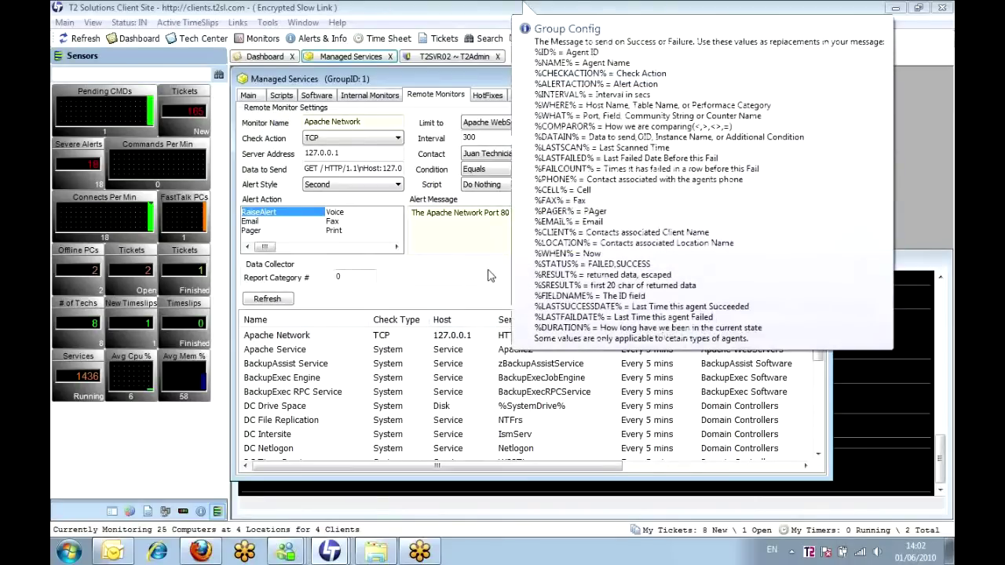
{"action": "left_click", "coordinate": [485, 248]}
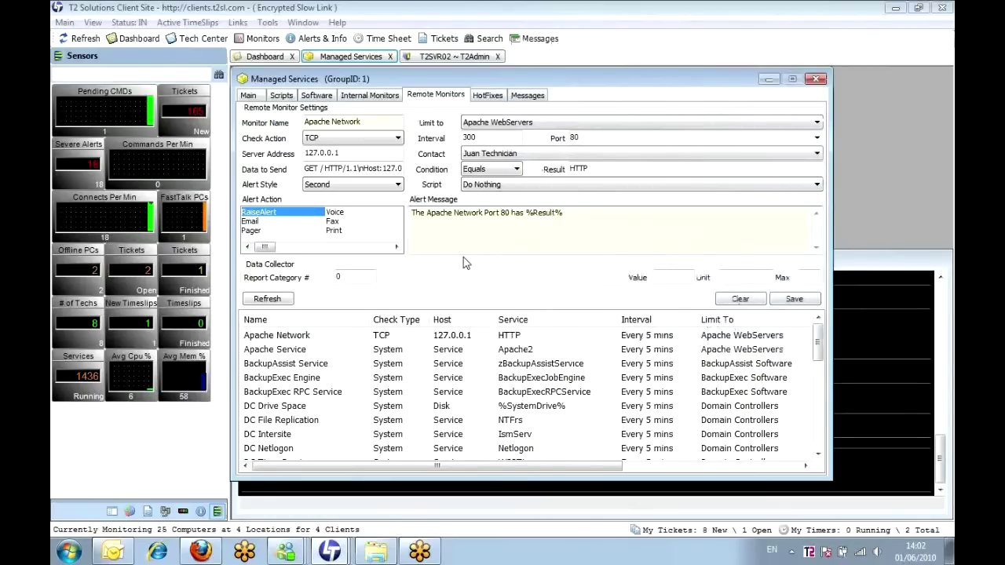
{"action": "mouse_move", "coordinate": [464, 250]}
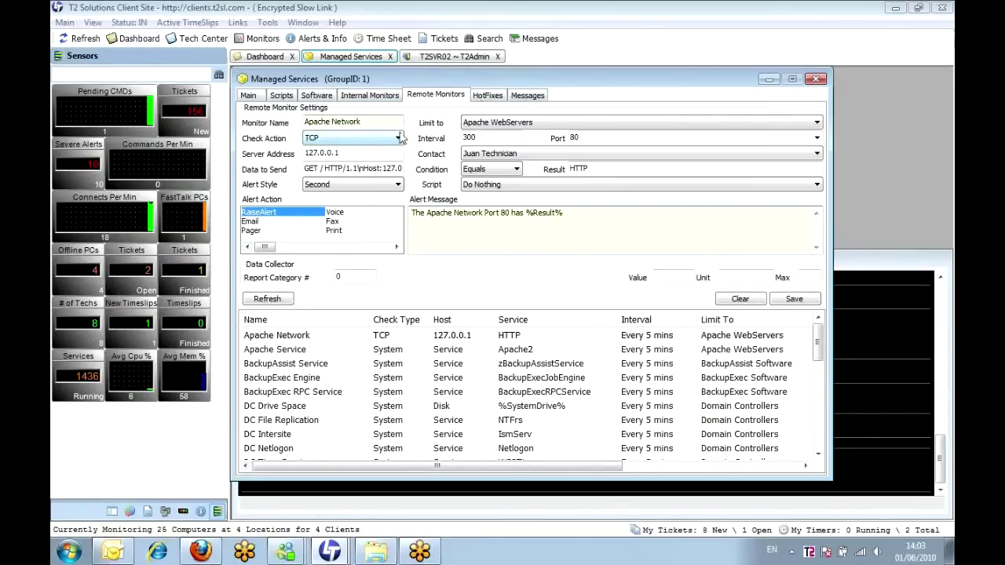
- Show the group's hotfixes, read the KB947320 description, and check the actions available for KB947320 and KB920816
{"action": "left_click", "coordinate": [488, 95]}
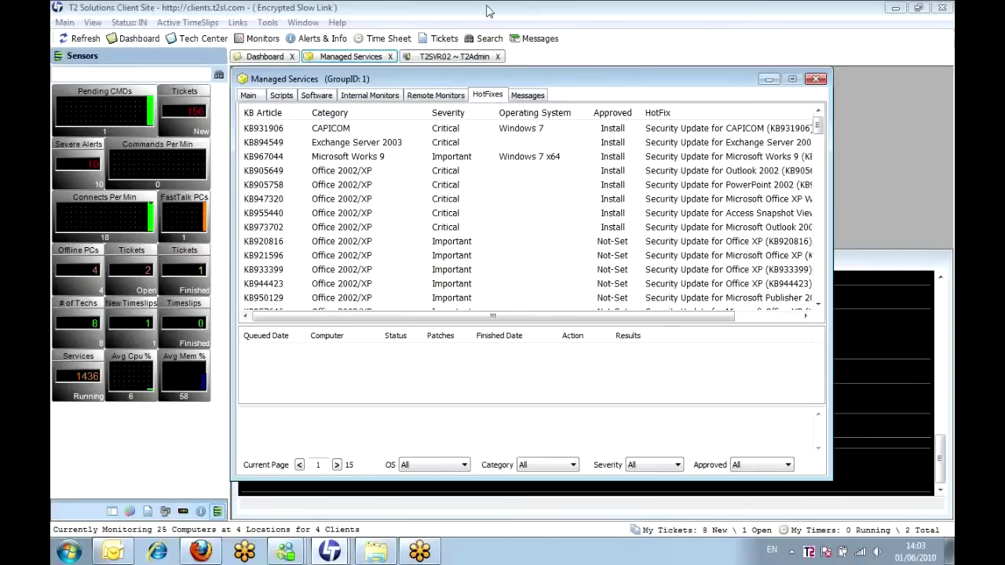
{"action": "left_click", "coordinate": [421, 201]}
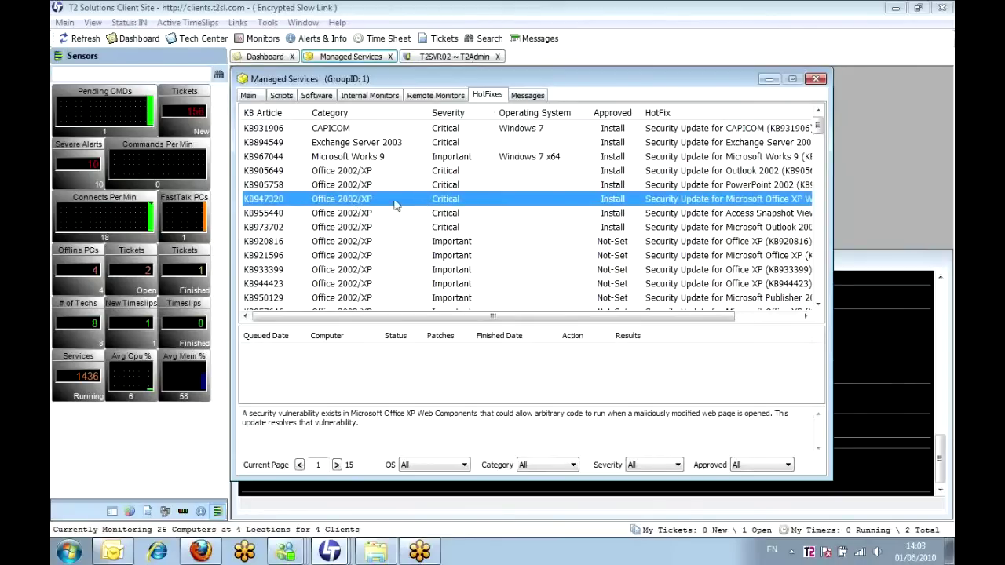
{"action": "left_click_drag", "start_coordinate": [368, 422], "coordinate": [245, 399]}
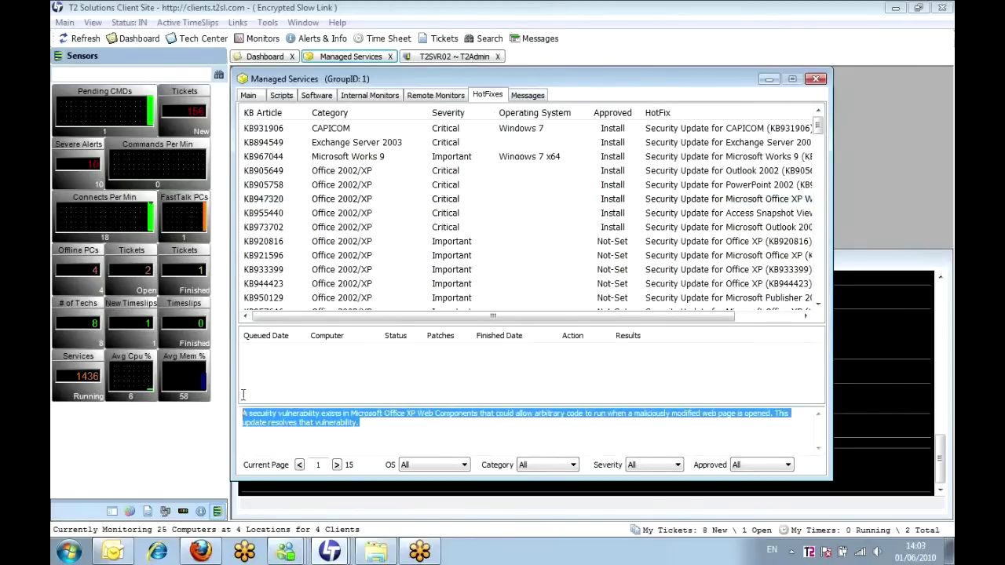
{"action": "right_click", "coordinate": [456, 203]}
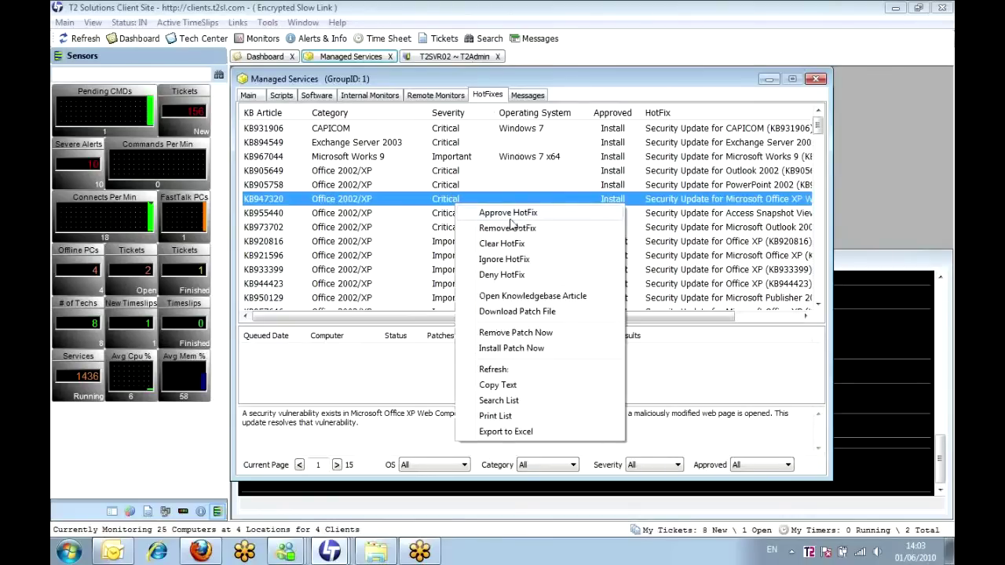
{"action": "left_click", "coordinate": [634, 158]}
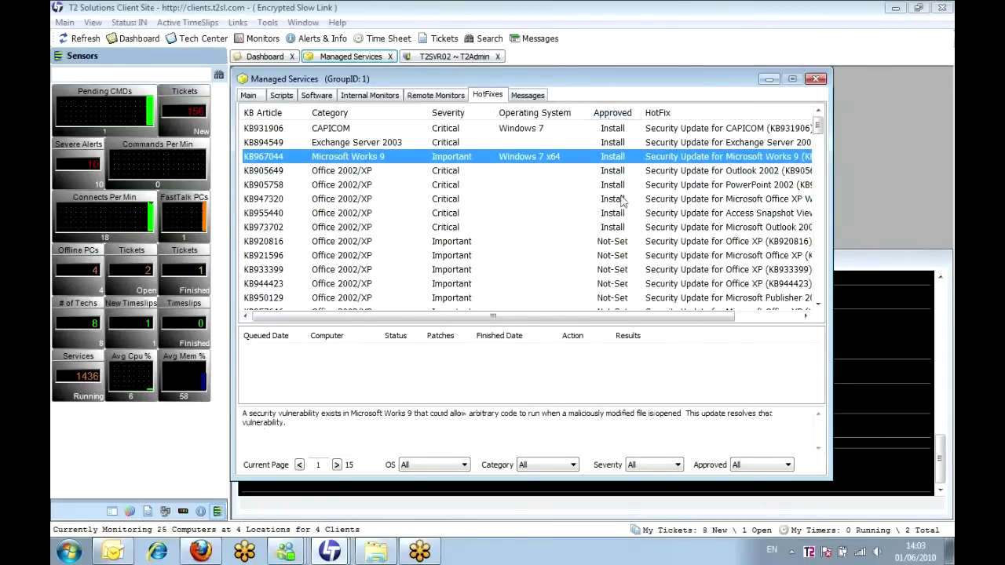
{"action": "left_click", "coordinate": [402, 247]}
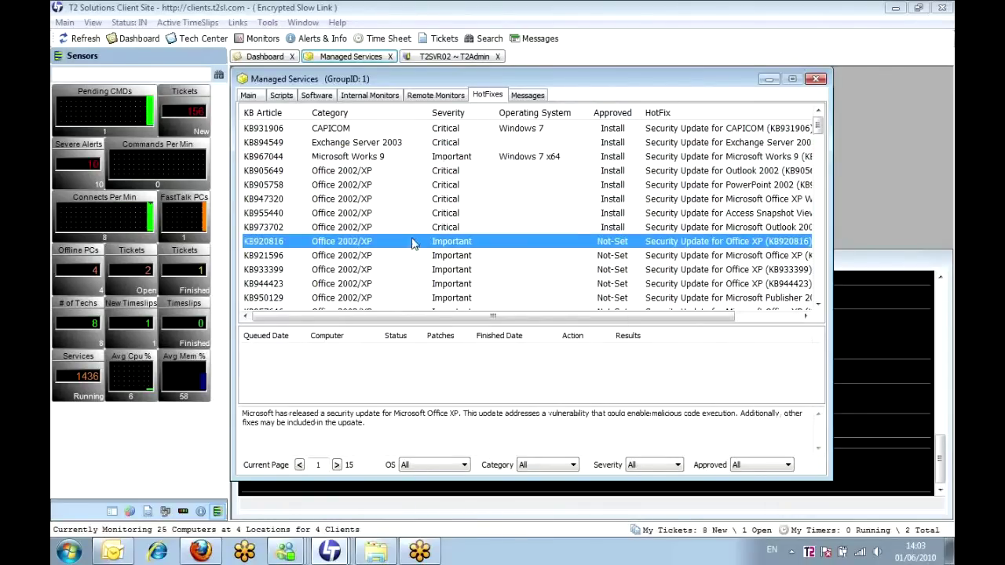
{"action": "right_click", "coordinate": [412, 239]}
{"action": "left_click", "coordinate": [624, 425]}
- Look through the OS, Category, Severity and Approved filter choices for the hotfix list, leaving each set to All
{"action": "left_click", "coordinate": [531, 468]}
{"action": "left_click", "coordinate": [423, 469]}
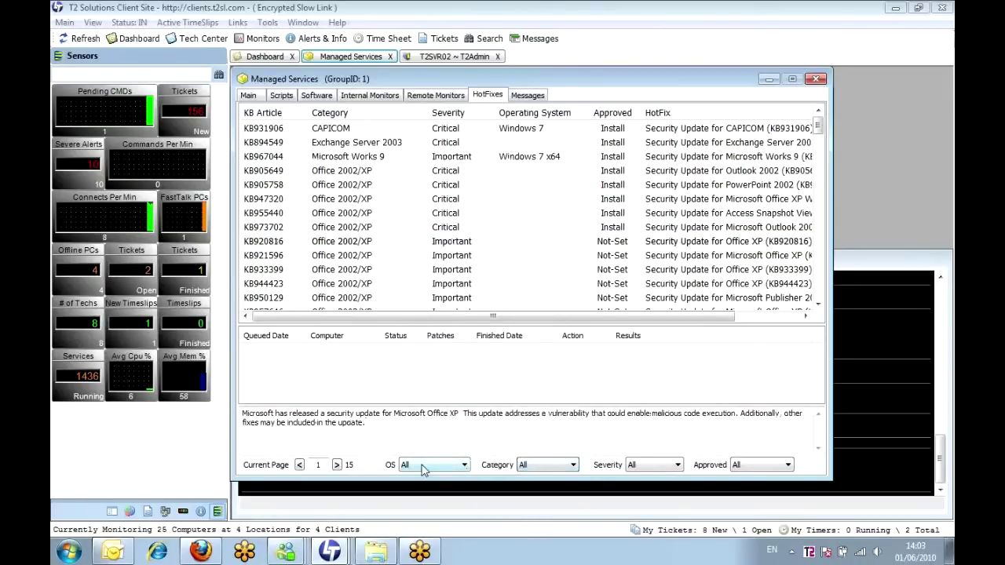
{"action": "left_click", "coordinate": [424, 466]}
{"action": "left_click", "coordinate": [529, 469]}
{"action": "left_click", "coordinate": [574, 466]}
{"action": "left_click", "coordinate": [671, 468]}
{"action": "left_click", "coordinate": [671, 468]}
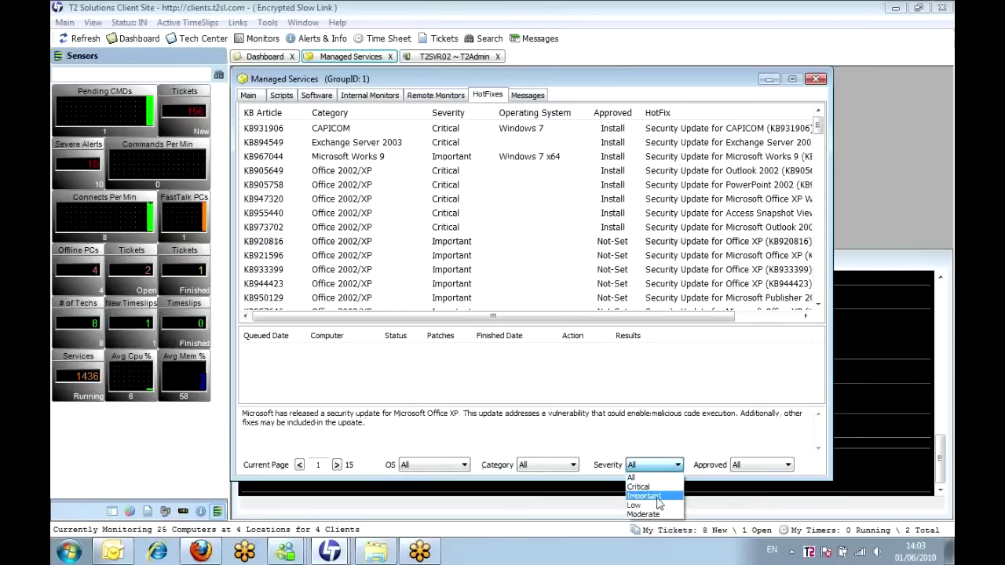
{"action": "left_click", "coordinate": [741, 463]}
{"action": "left_click", "coordinate": [741, 463]}
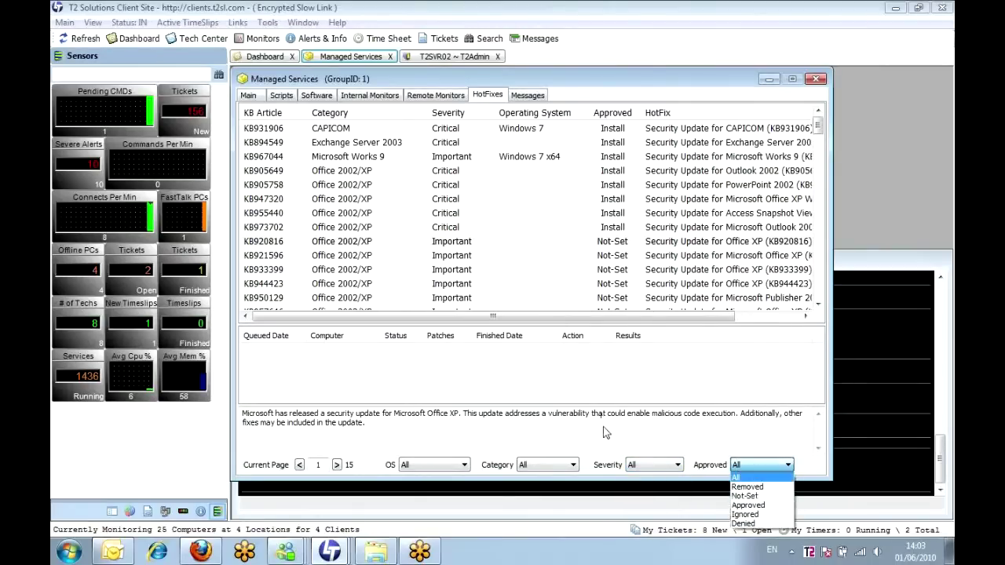
{"action": "left_click", "coordinate": [541, 327]}
- Approve the Office 2002/XP hotfix KB920816 and bring up its available actions again
{"action": "right_click", "coordinate": [461, 246]}
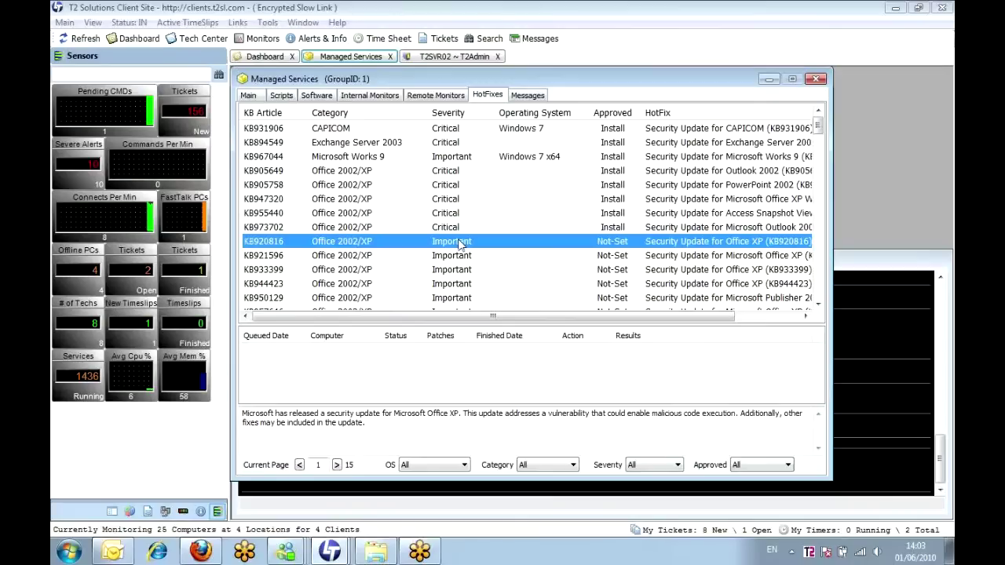
{"action": "left_click", "coordinate": [492, 246]}
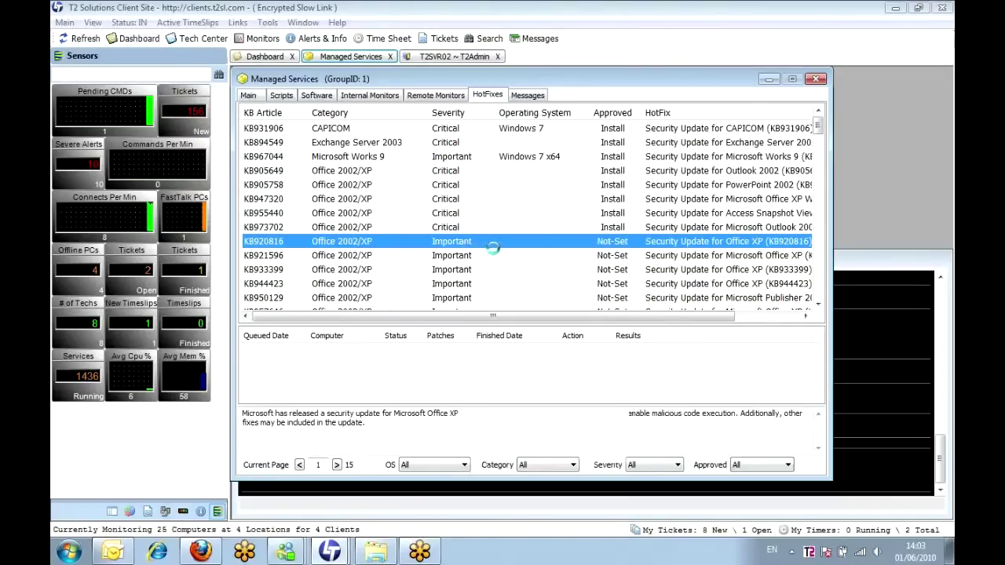
{"action": "right_click", "coordinate": [482, 243]}
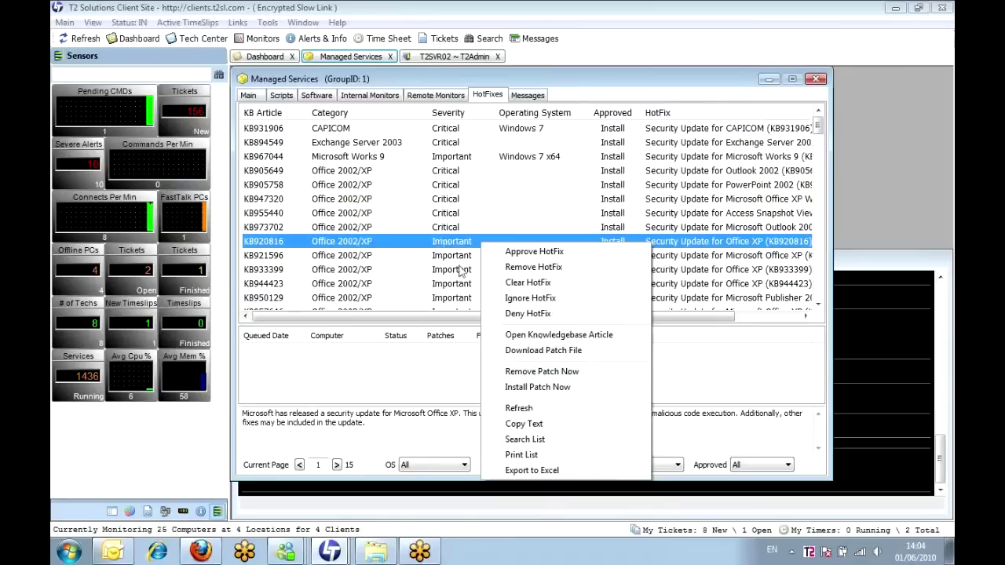
- Select the hotfixes from KB905758 through KB933399 together and view the actions available for the whole selection
{"action": "left_click", "coordinate": [416, 188]}
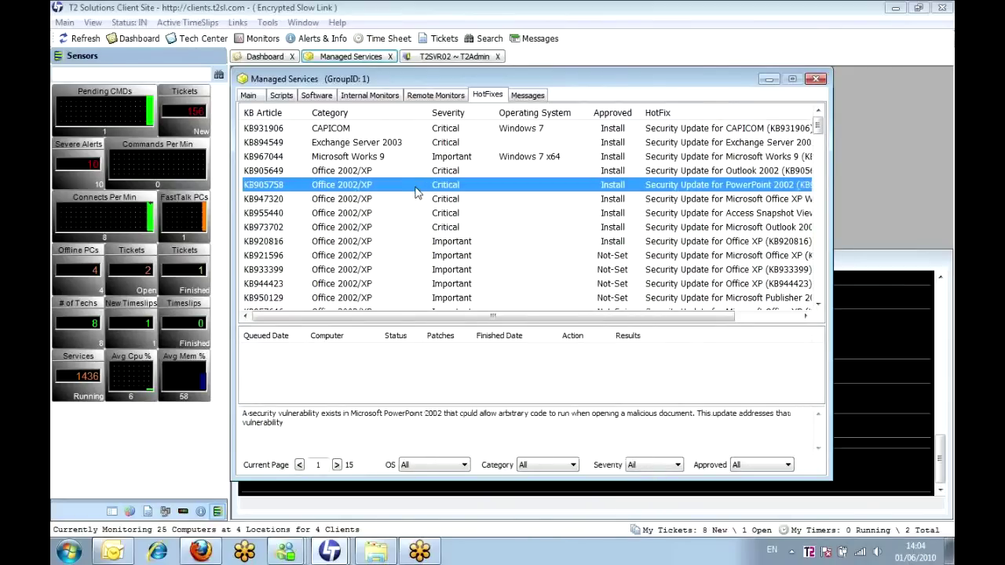
{"action": "left_click", "coordinate": [424, 270], "text": "shift"}
{"action": "right_click", "coordinate": [425, 252]}
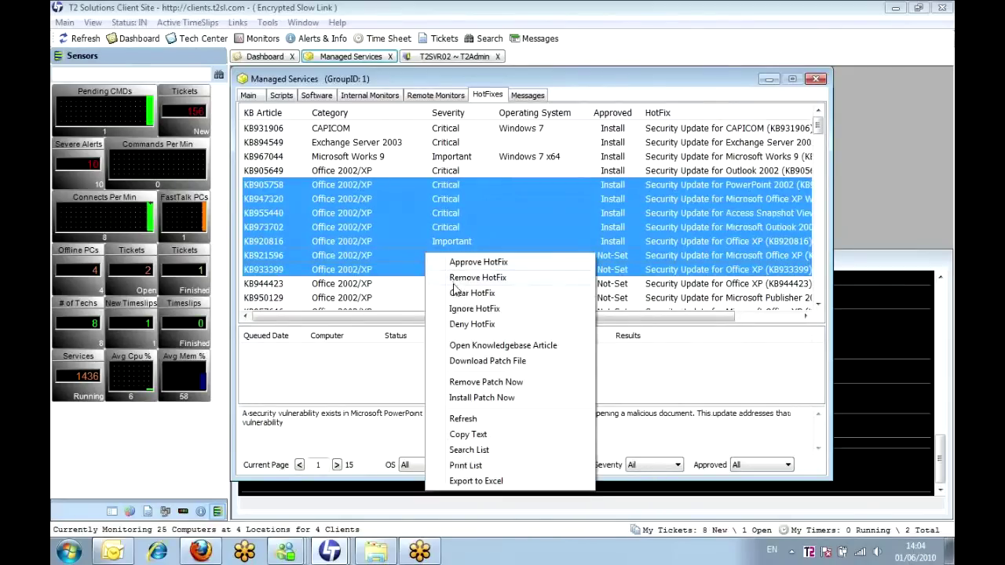
{"action": "left_click", "coordinate": [427, 214]}
- Browse the hotfix list and its approval states, checking individual Office 2002/XP entries and the Exchange Server 2003 hotfix KB894549
{"action": "left_click", "coordinate": [440, 186]}
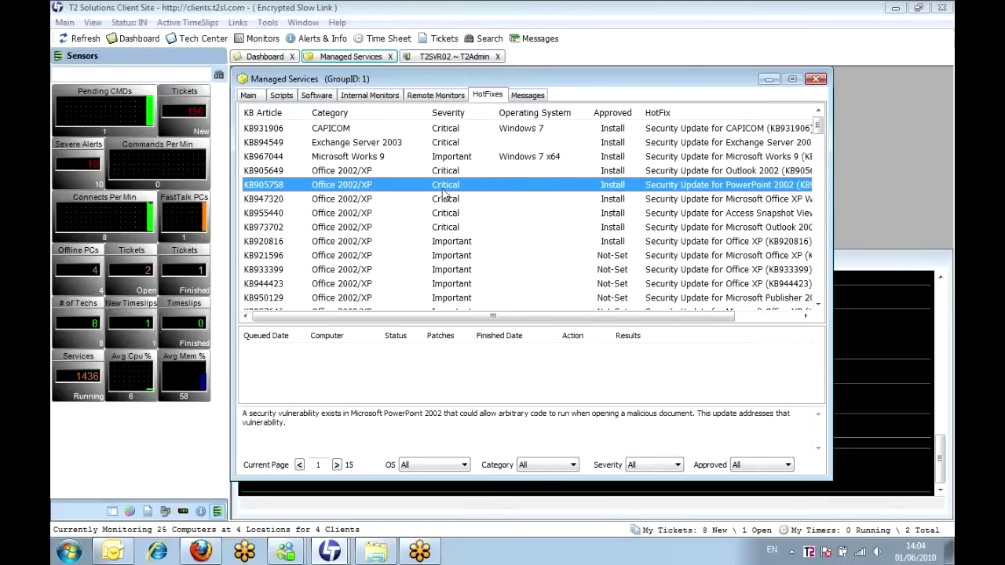
{"action": "left_click", "coordinate": [445, 227]}
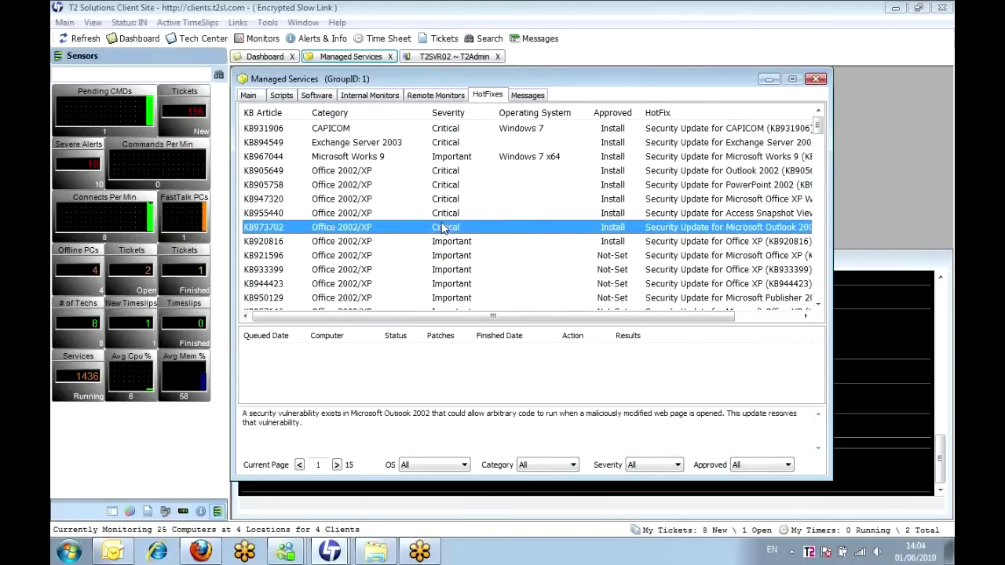
{"action": "left_click", "coordinate": [445, 186]}
{"action": "key", "text": "Up"}
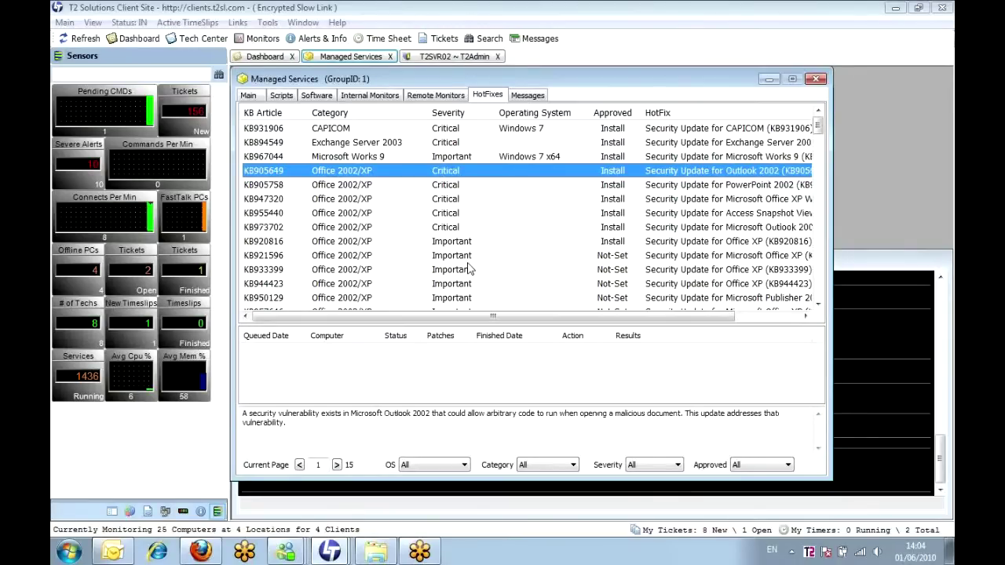
{"action": "scroll", "coordinate": [469, 254], "scroll_direction": "down", "scroll_amount": 5}
{"action": "scroll", "coordinate": [469, 254], "scroll_direction": "down", "scroll_amount": 10}
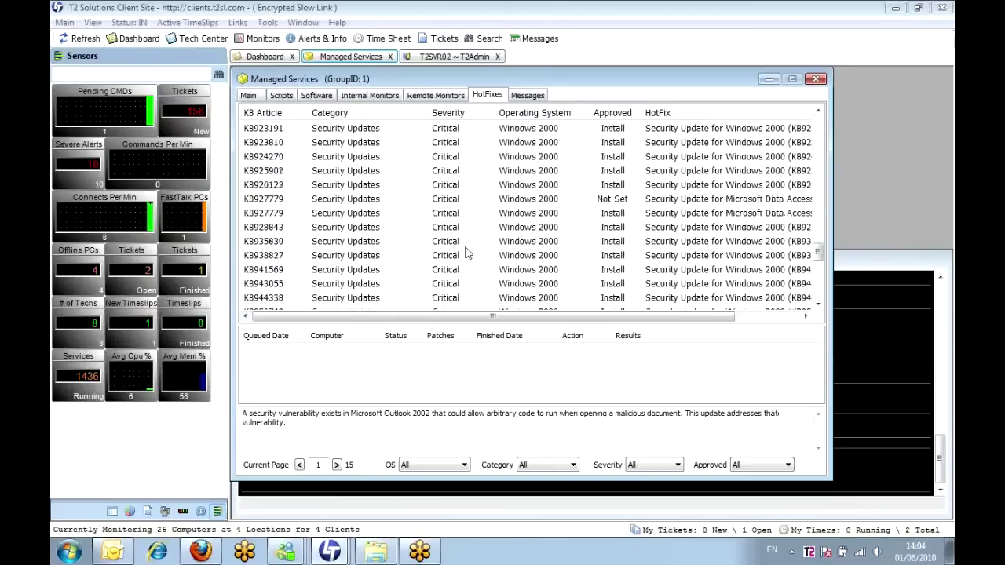
{"action": "scroll", "coordinate": [453, 188], "scroll_direction": "up", "scroll_amount": 15}
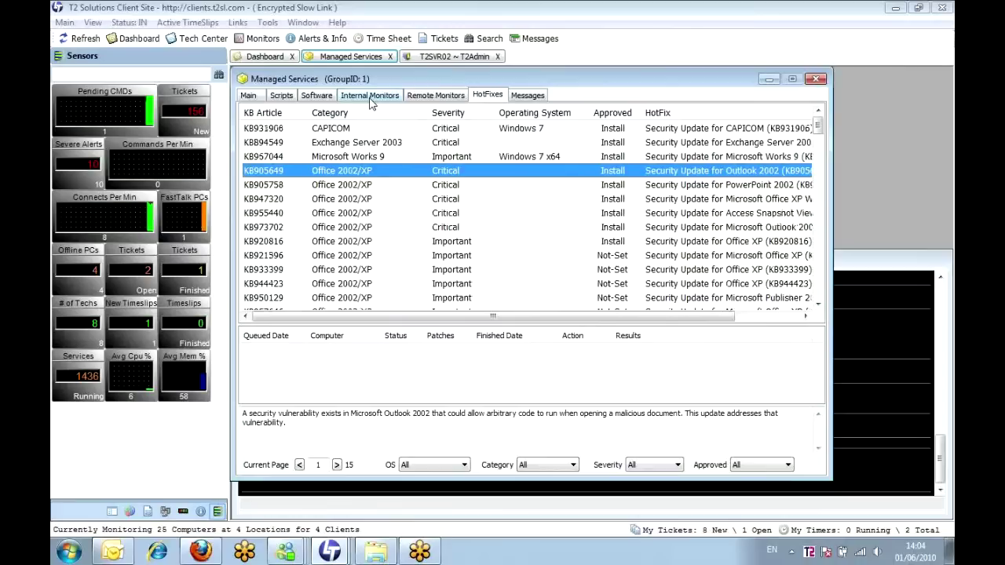
{"action": "left_click", "coordinate": [416, 143]}
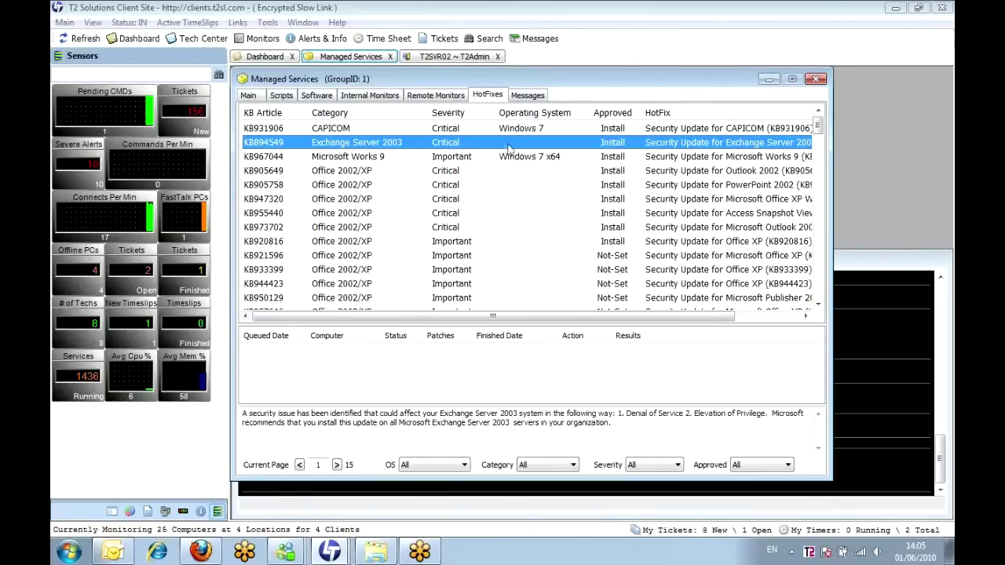
- Show the group's messages and read the preview of the Maintenance message
{"action": "left_click", "coordinate": [526, 96]}
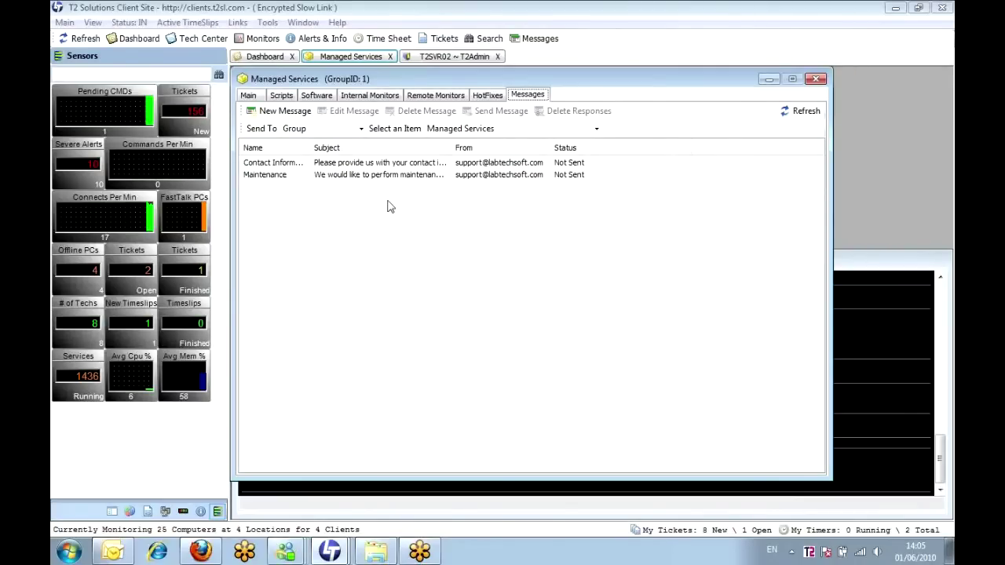
{"action": "left_click", "coordinate": [264, 175]}
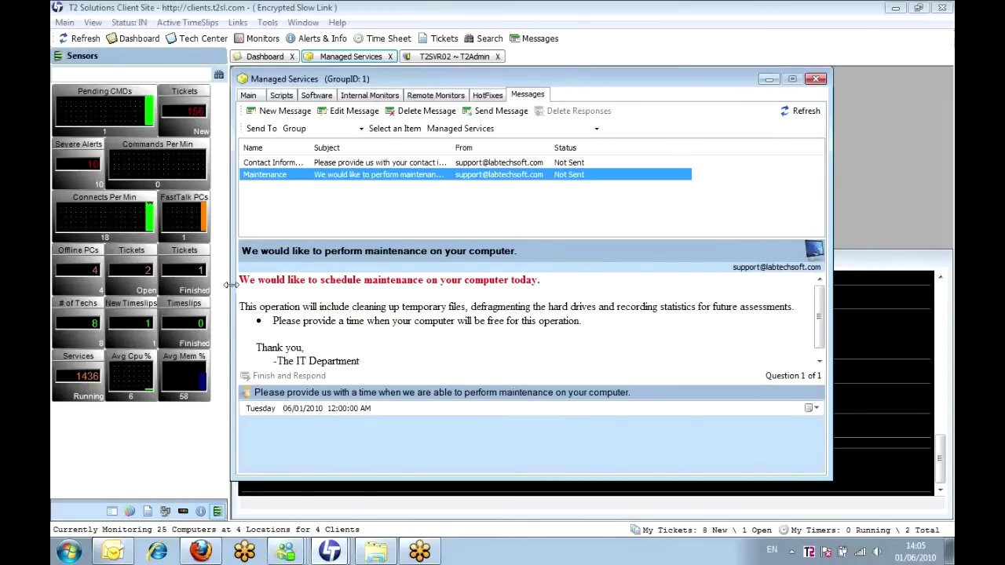
{"action": "left_click_drag", "start_coordinate": [237, 279], "coordinate": [370, 289]}
{"action": "left_click", "coordinate": [459, 293]}
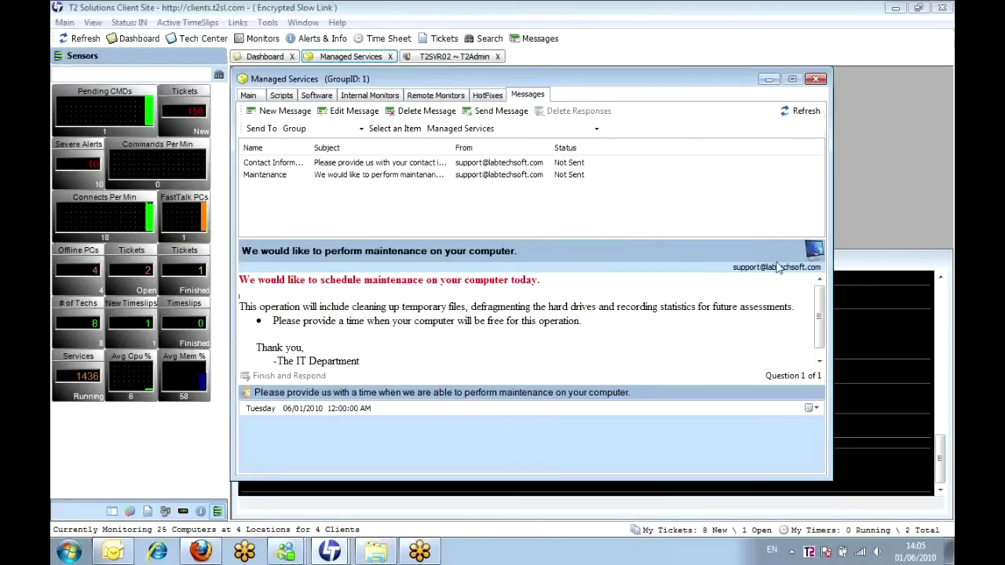
- Preview the contact information message and step through its questions to the cellular number question
{"action": "left_click", "coordinate": [312, 175]}
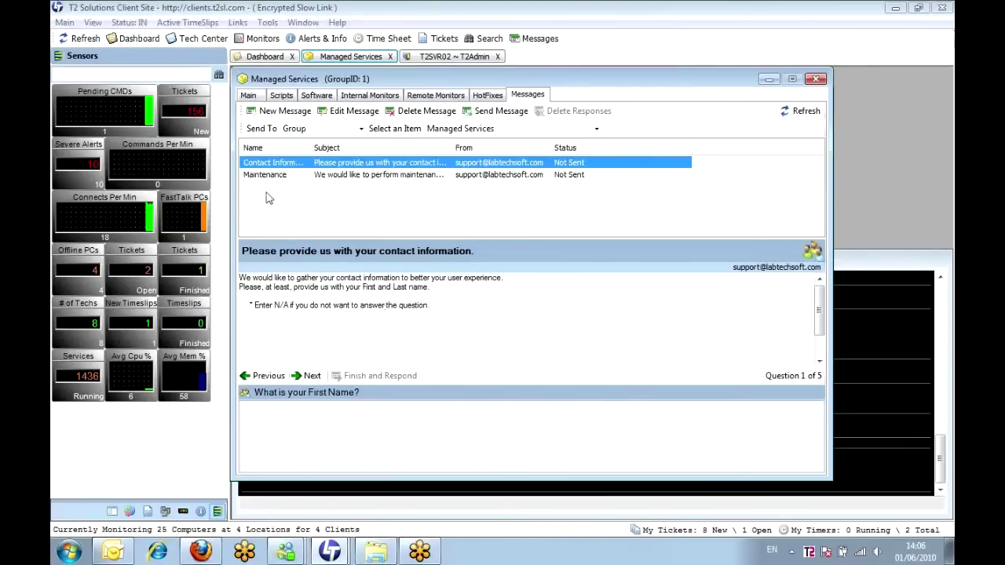
{"action": "left_click", "coordinate": [314, 377]}
{"action": "left_click", "coordinate": [315, 378]}
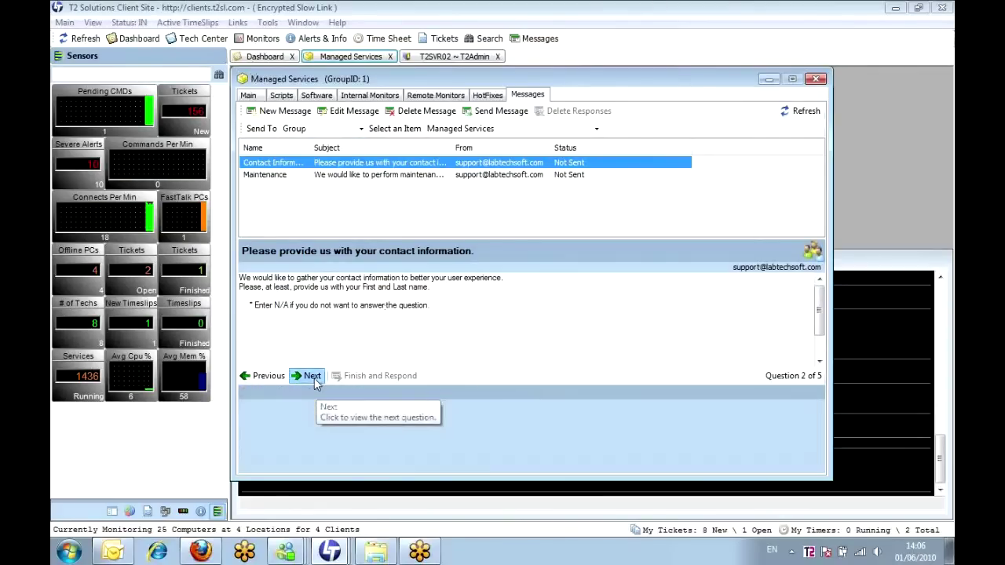
{"action": "left_click", "coordinate": [314, 378]}
{"action": "left_click", "coordinate": [314, 377]}
{"action": "left_click", "coordinate": [314, 377]}
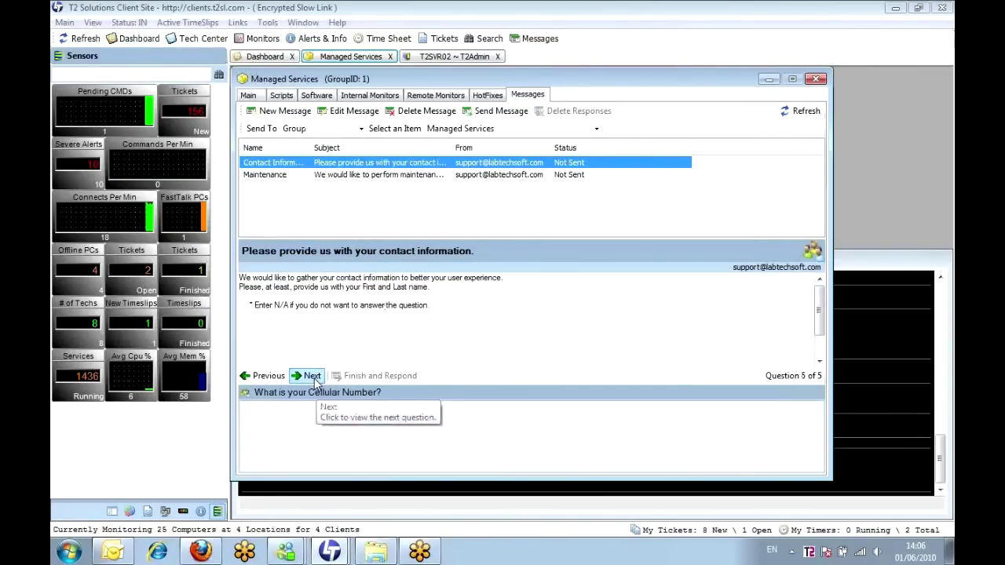
{"action": "left_click", "coordinate": [314, 377]}
{"action": "left_click", "coordinate": [312, 376]}
{"action": "left_click", "coordinate": [313, 376]}
{"action": "left_click", "coordinate": [313, 376]}
{"action": "left_click", "coordinate": [322, 327]}
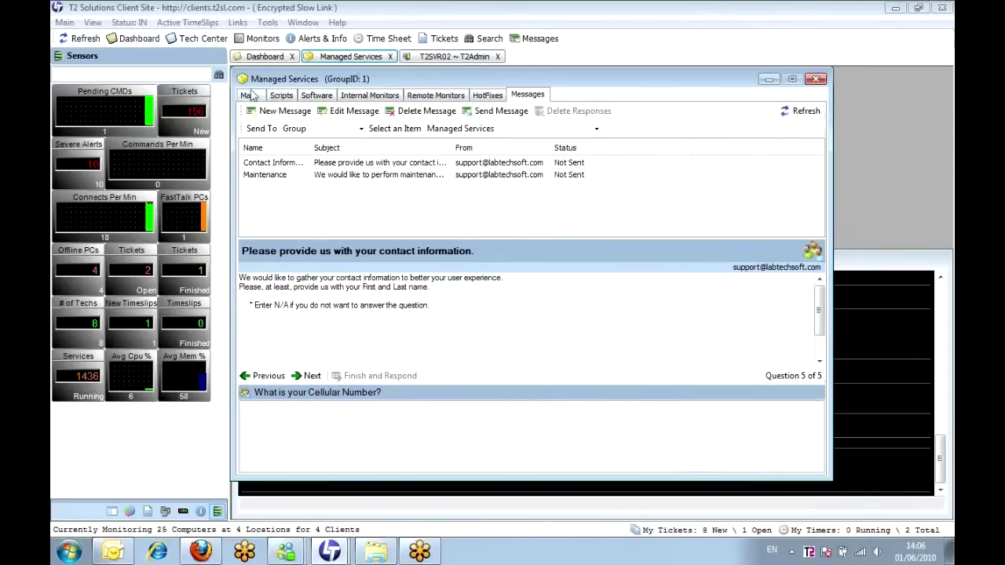
- Close the Managed Services group window and show its Gold and Silver subgroups in the full navigation tree
{"action": "left_click", "coordinate": [816, 79]}
{"action": "left_click", "coordinate": [480, 322]}
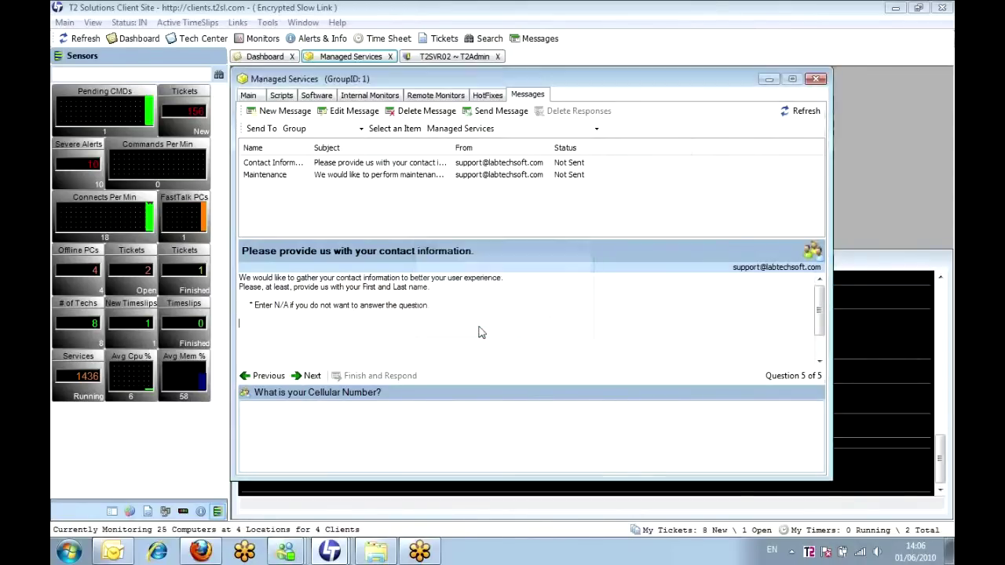
{"action": "left_click", "coordinate": [111, 511]}
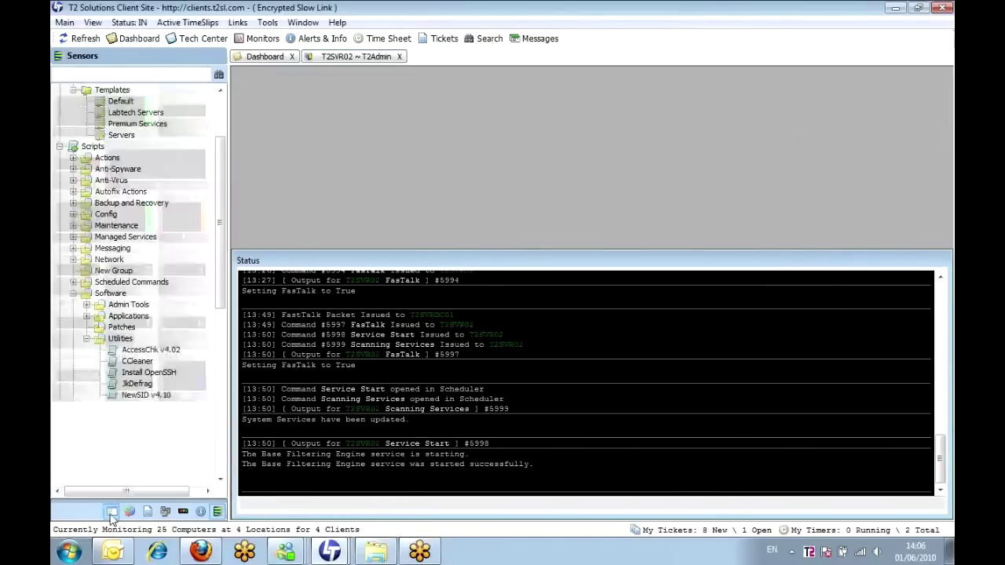
{"action": "left_click_drag", "start_coordinate": [219, 277], "coordinate": [219, 436]}
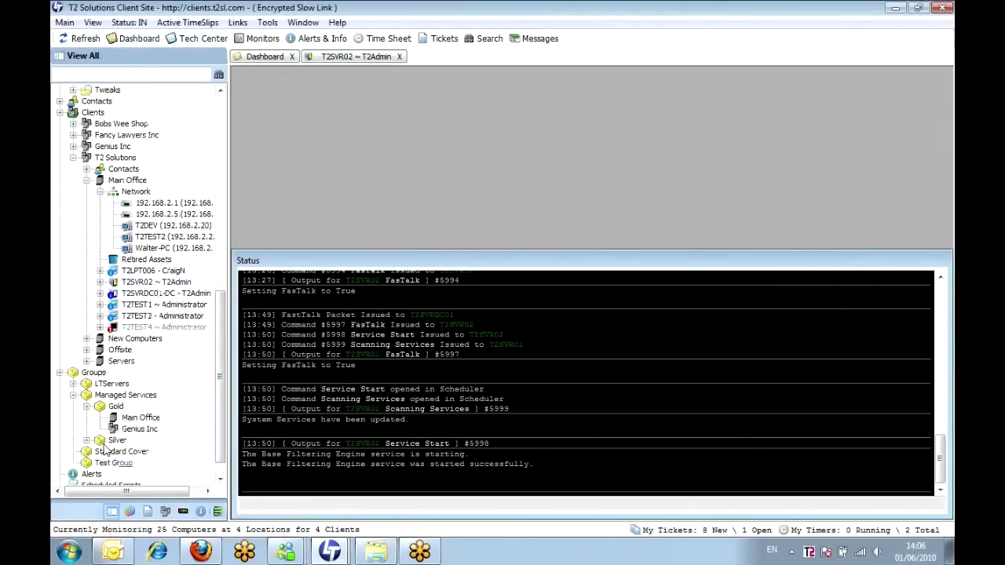
{"action": "left_click", "coordinate": [74, 398]}
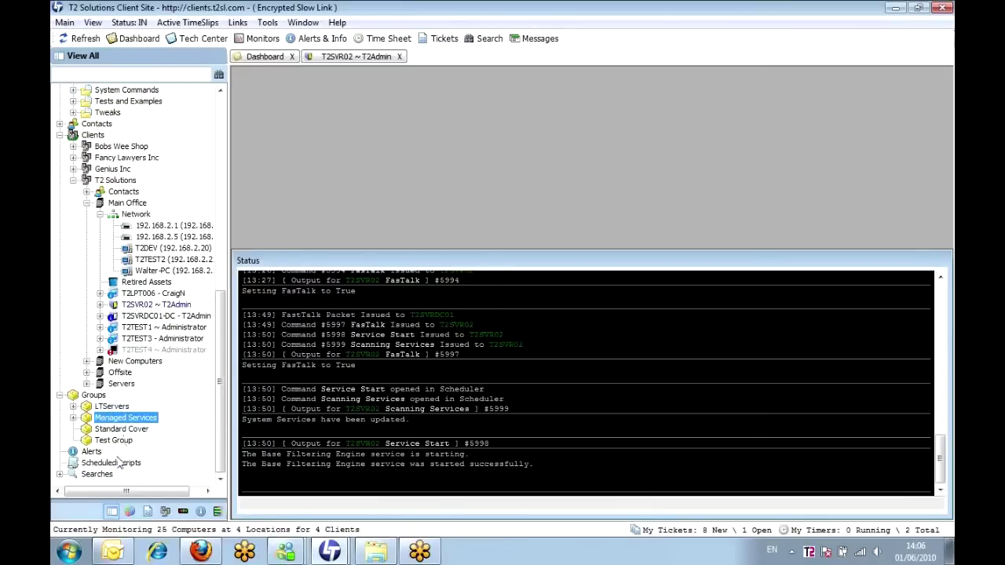
{"action": "left_click", "coordinate": [74, 419]}
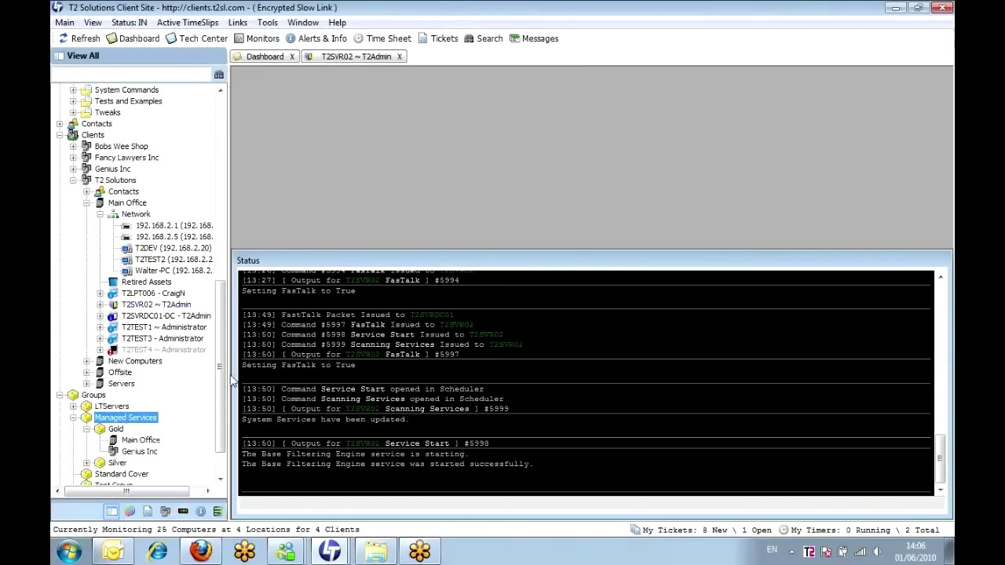
{"action": "scroll", "coordinate": [224, 385], "scroll_direction": "down", "scroll_amount": 2}
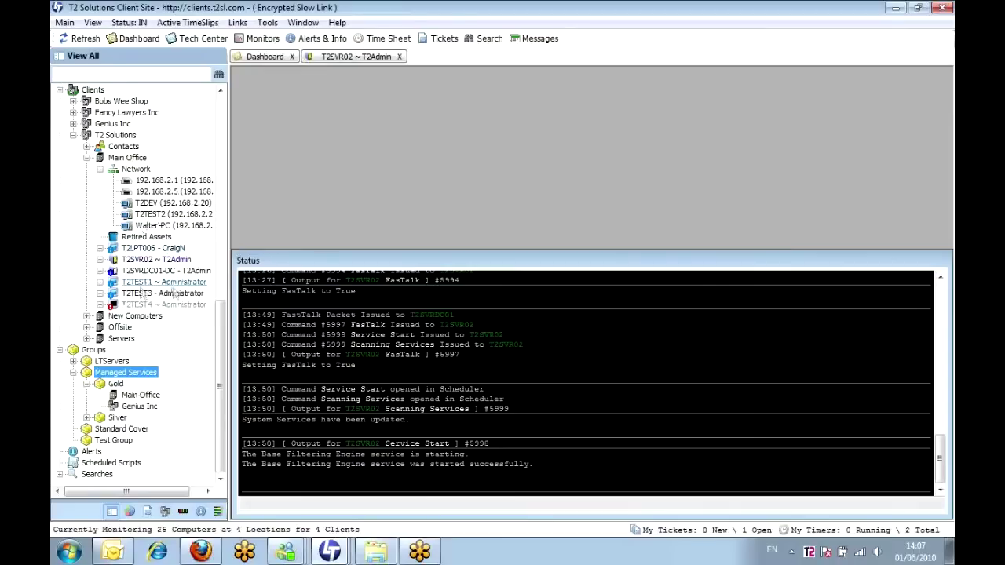
- Open the T2SVR02 computer in the T2 Solutions Main Office and show its monitors
{"action": "left_click", "coordinate": [168, 260]}
{"action": "double_click", "coordinate": [168, 260]}
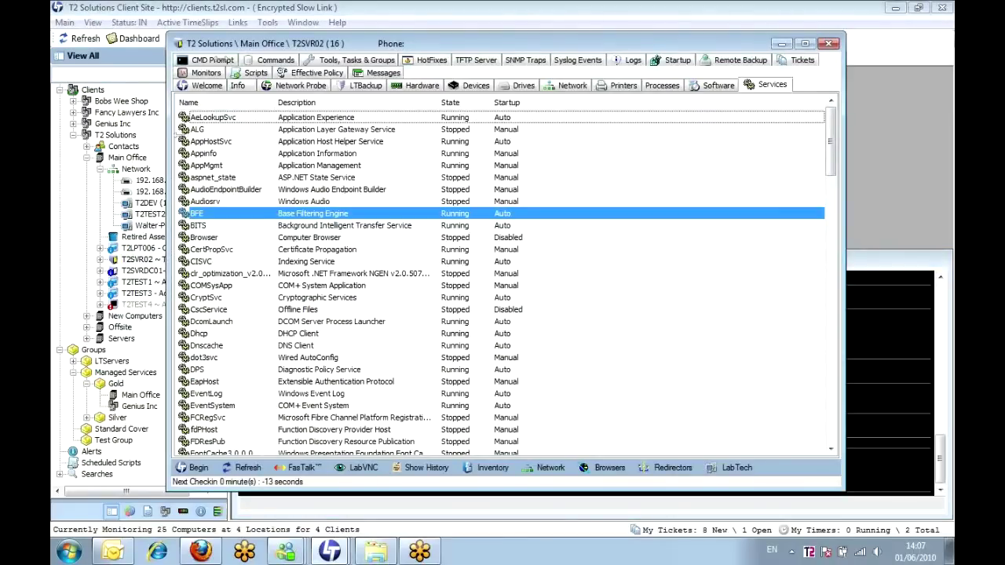
{"action": "left_click_drag", "start_coordinate": [321, 44], "coordinate": [326, 40]}
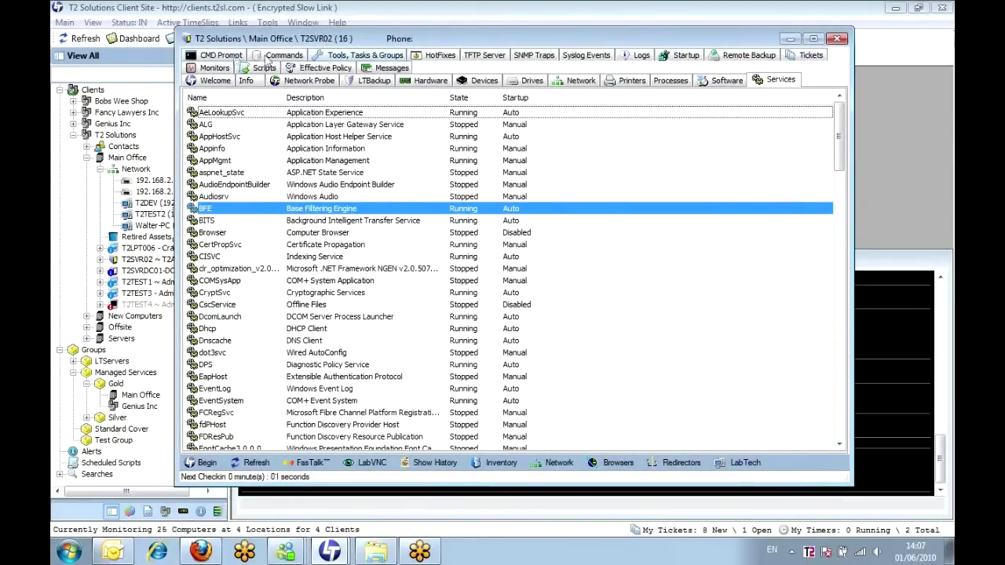
{"action": "left_click_drag", "start_coordinate": [231, 39], "coordinate": [246, 34]}
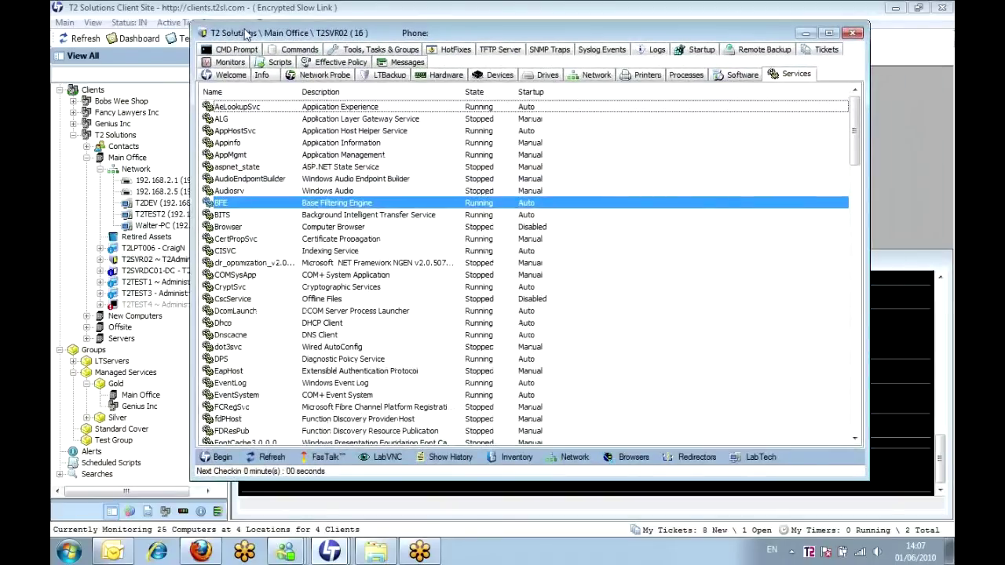
{"action": "left_click", "coordinate": [228, 65]}
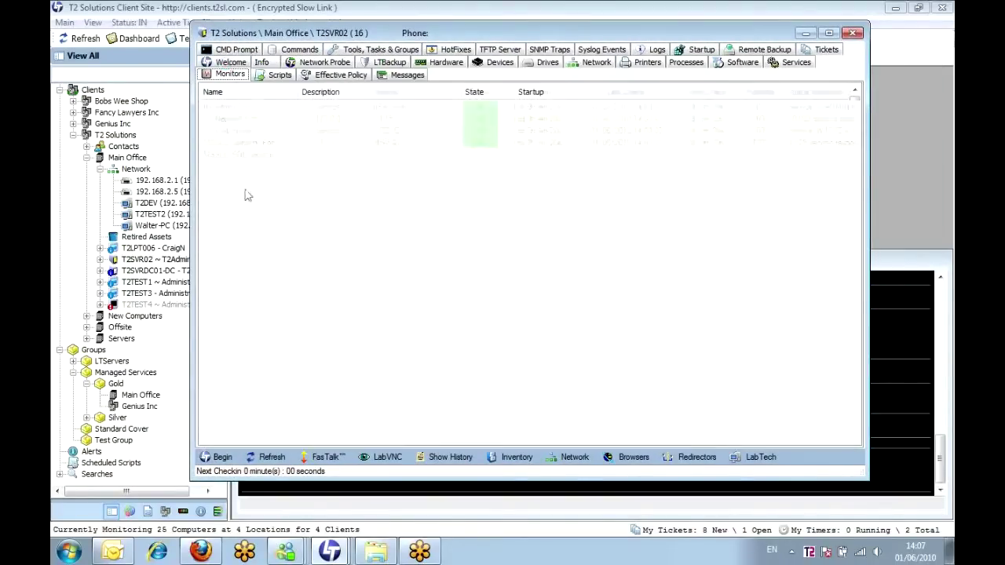
- Examine the IIS, MSSQL and Shadow Protect monitors on T2SVR02, including their hosts, services and status
{"action": "left_click", "coordinate": [253, 167]}
{"action": "left_click", "coordinate": [254, 155]}
{"action": "left_click", "coordinate": [255, 143]}
{"action": "left_click", "coordinate": [254, 110]}
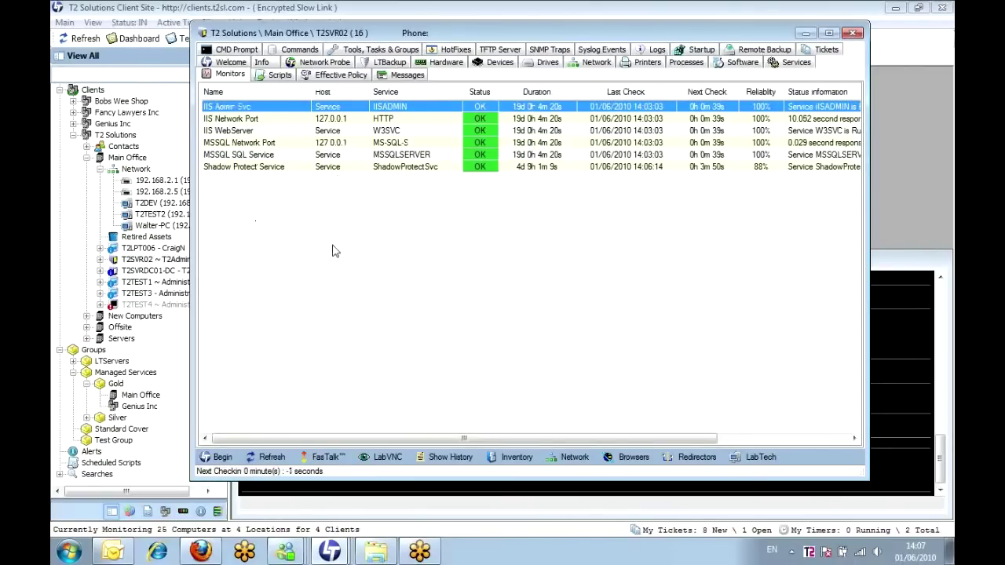
{"action": "right_click", "coordinate": [339, 195]}
{"action": "left_click", "coordinate": [334, 167]}
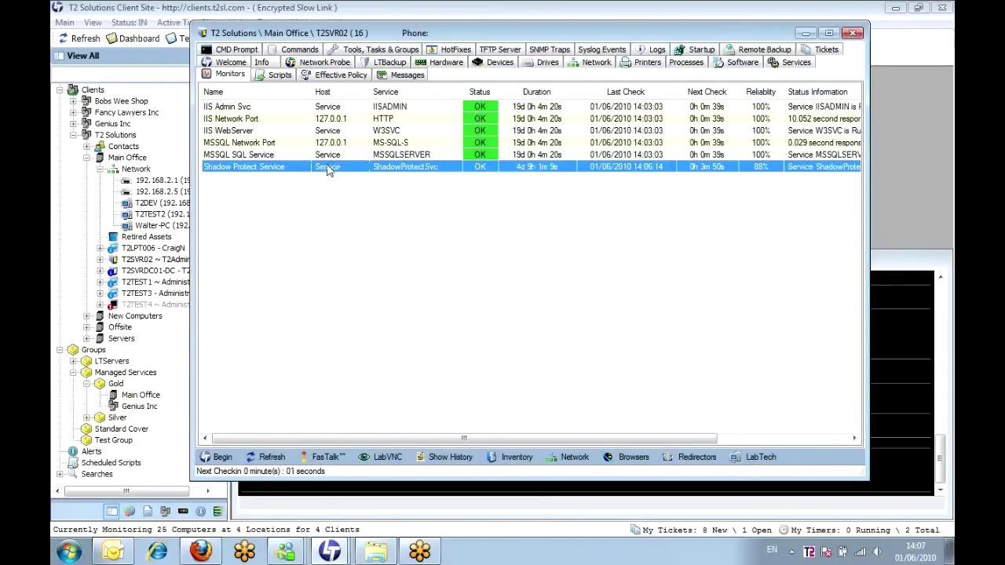
{"action": "left_click", "coordinate": [305, 156]}
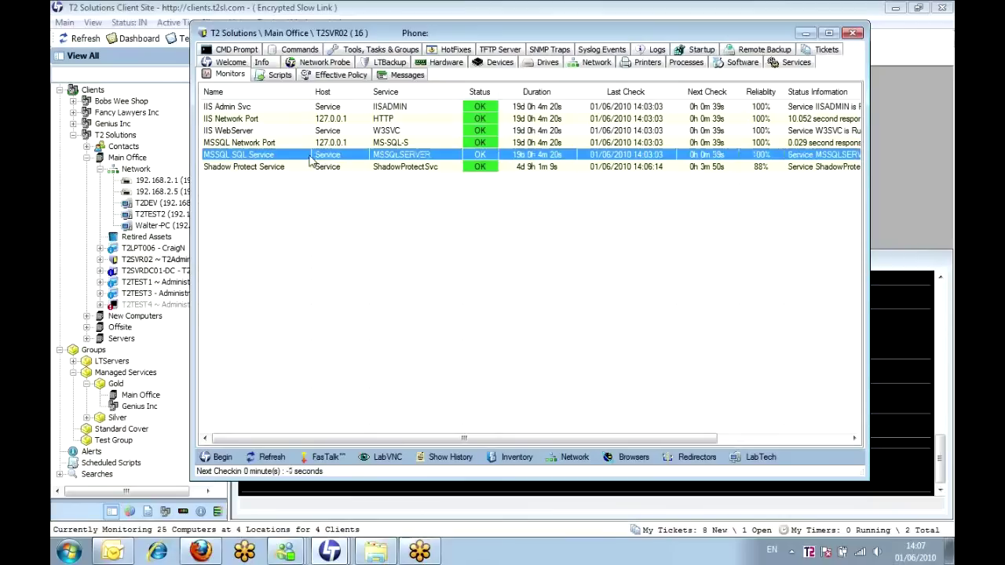
{"action": "left_click", "coordinate": [319, 170]}
{"action": "left_click", "coordinate": [348, 156]}
- Show the script history of T2SVR02 and read the Backup IIS6 Metabase, Defragment Drive and Install ShadowProtect Server results
{"action": "left_click", "coordinate": [287, 77]}
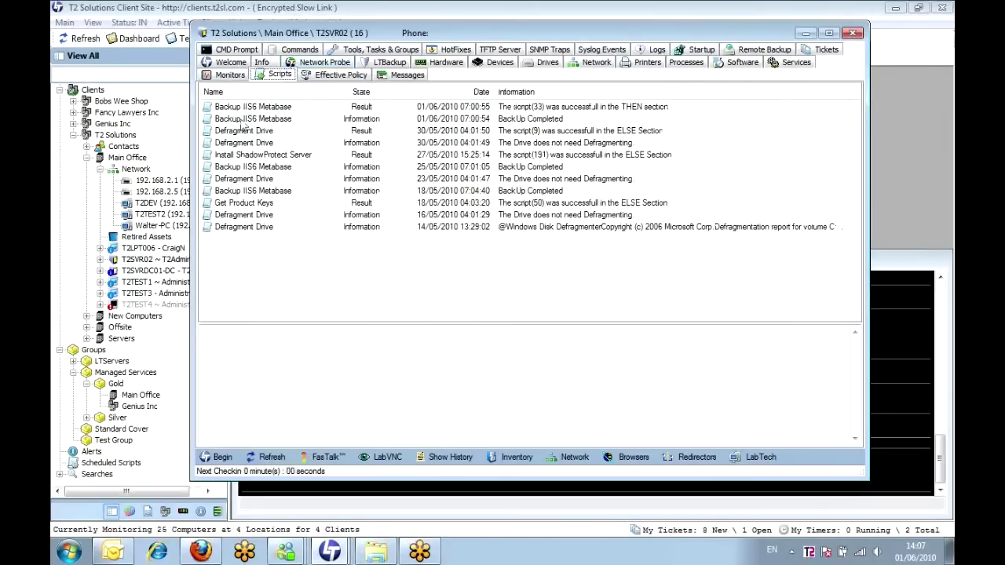
{"action": "left_click", "coordinate": [247, 109]}
{"action": "left_click", "coordinate": [253, 130]}
{"action": "left_click", "coordinate": [257, 168]}
{"action": "left_click", "coordinate": [261, 191]}
{"action": "left_click", "coordinate": [262, 226]}
{"action": "left_click", "coordinate": [264, 214]}
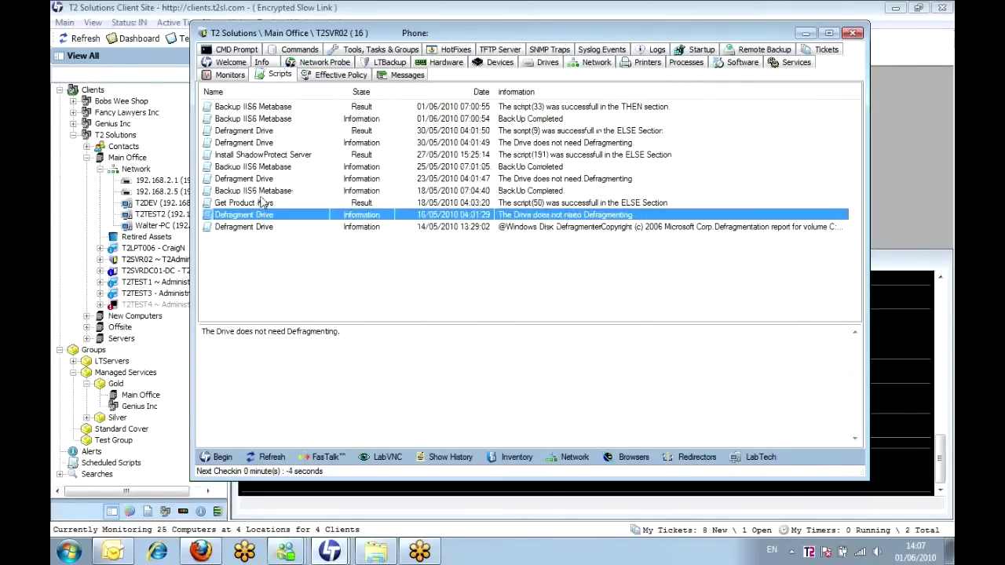
{"action": "left_click", "coordinate": [263, 193]}
{"action": "left_click", "coordinate": [289, 154]}
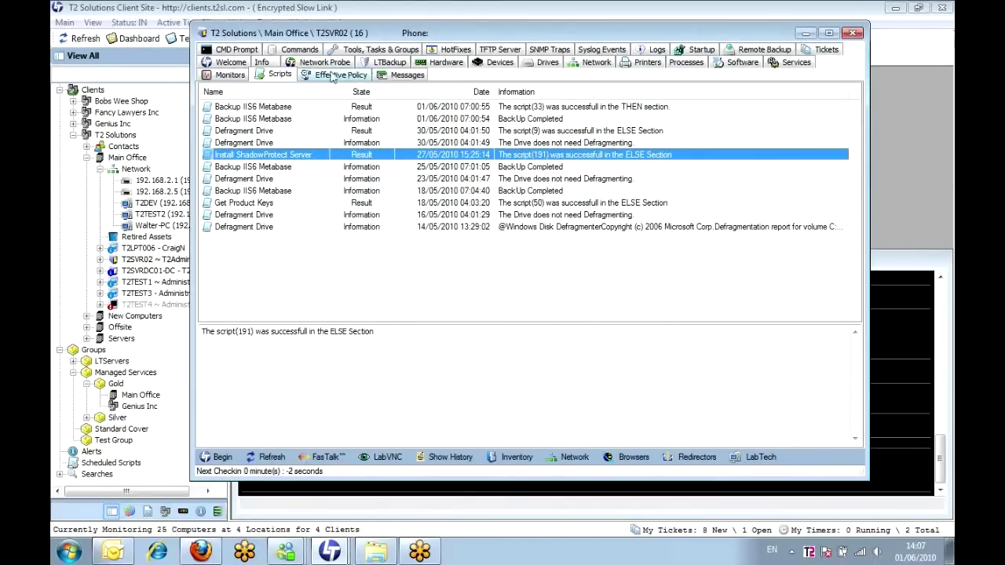
- Return to the T2SVR02 monitors and check the IIS Admin Svc, IIS WebServer and Shadow Protect Service entries
{"action": "left_click", "coordinate": [236, 75]}
{"action": "left_click", "coordinate": [239, 107]}
{"action": "left_click", "coordinate": [245, 131]}
{"action": "left_click", "coordinate": [249, 166]}
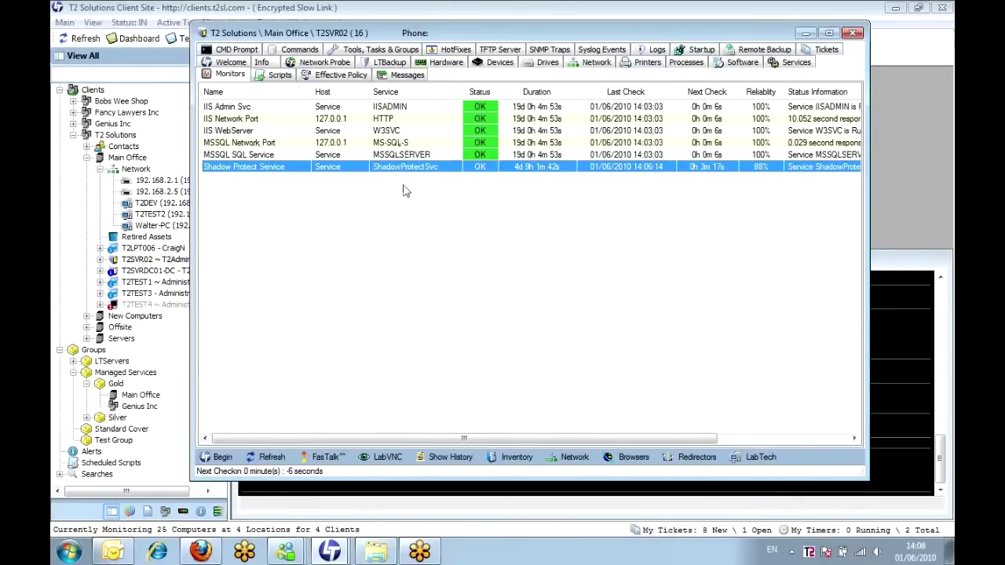
- View the welcome overview of T2SVR02, then close the computer's window
{"action": "left_click", "coordinate": [230, 62]}
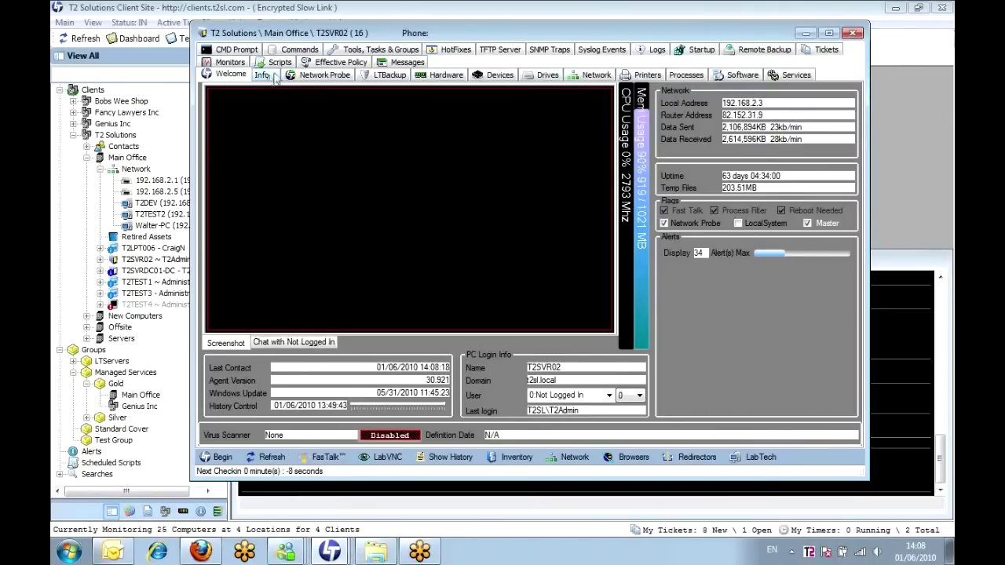
{"action": "left_click_drag", "start_coordinate": [322, 33], "coordinate": [302, 25]}
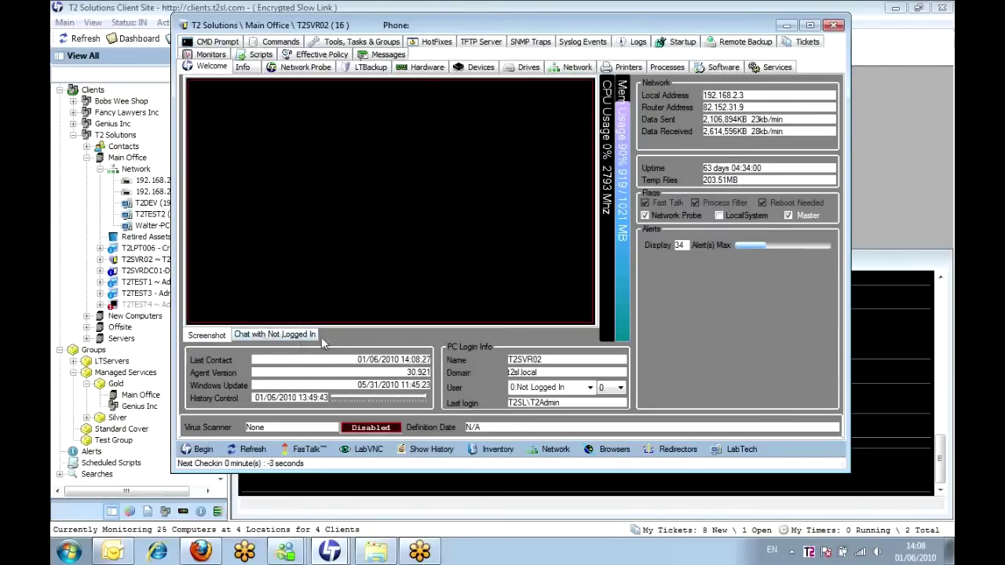
{"action": "left_click", "coordinate": [836, 27]}
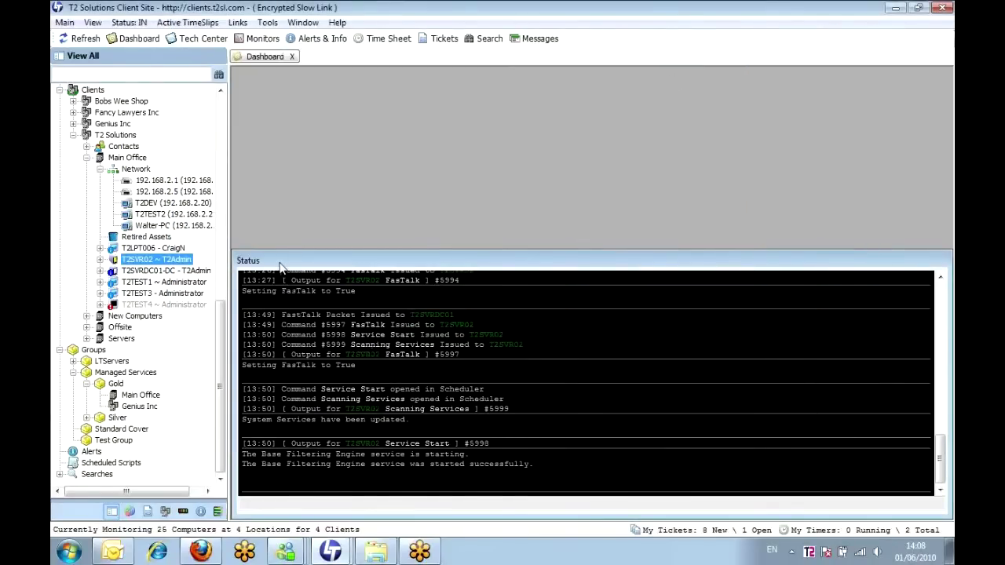
- Open the technician's support tickets list and look at the blank ticket form, closing the form without creating a ticket
{"action": "left_click", "coordinate": [442, 39]}
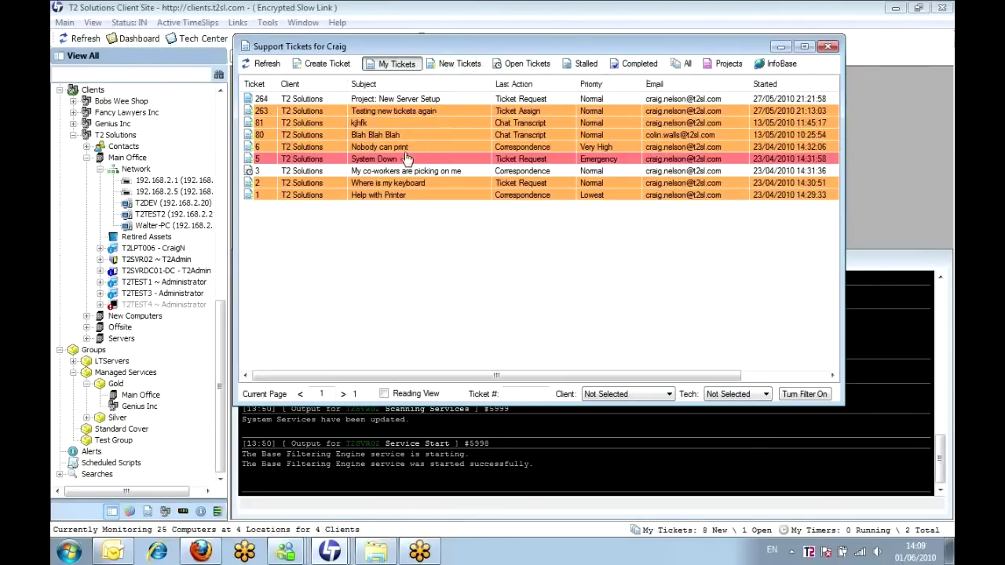
{"action": "left_click", "coordinate": [322, 64]}
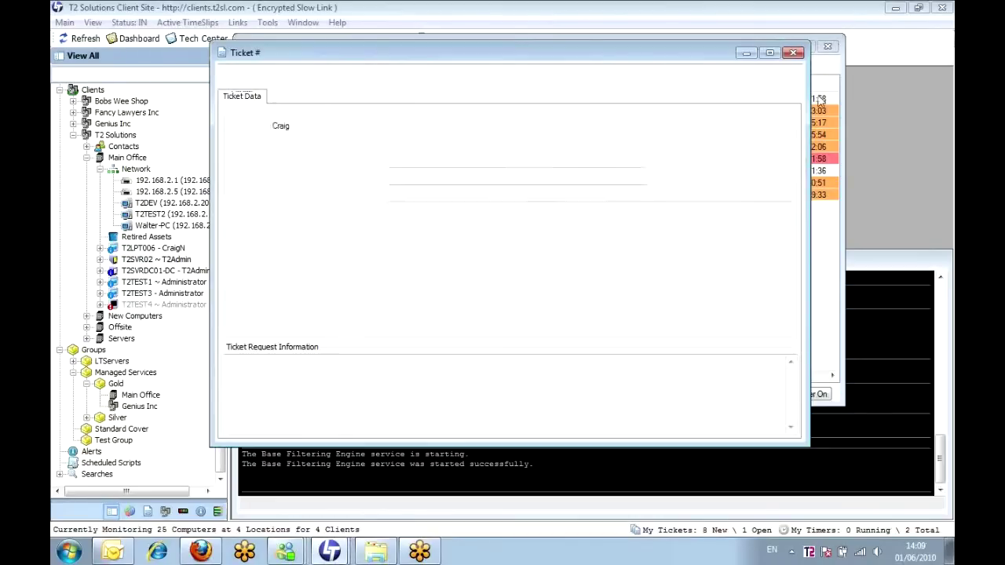
{"action": "left_click", "coordinate": [794, 64]}
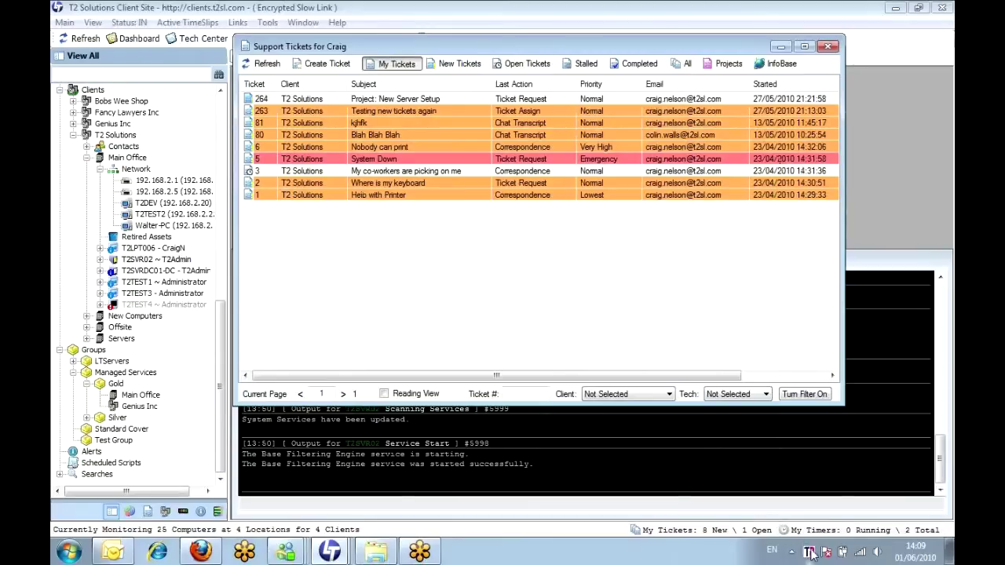
- Start a new service ticket from the T2 agent and review its importance levels, leaving the importance at Normal
{"action": "right_click", "coordinate": [809, 552]}
{"action": "left_click", "coordinate": [736, 447]}
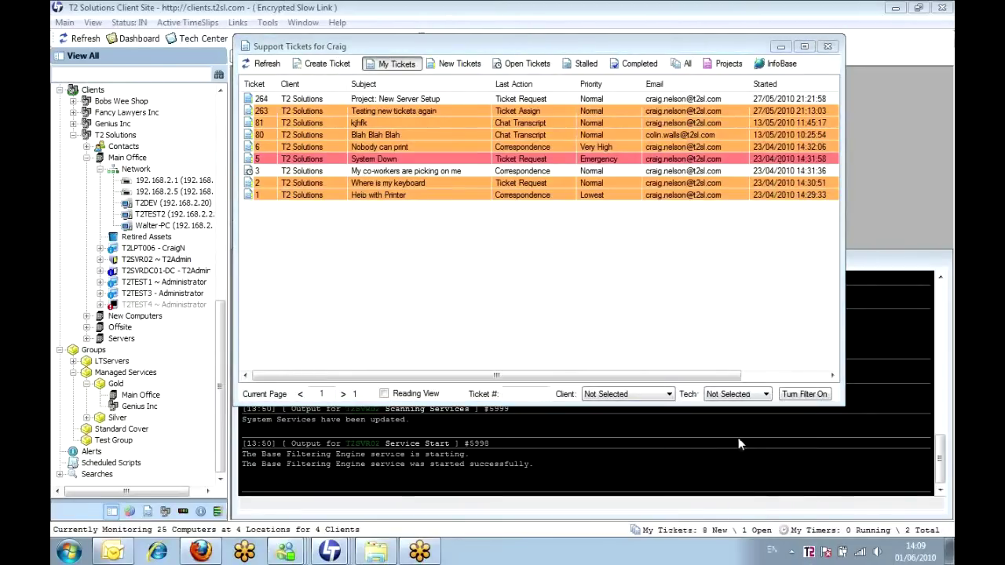
{"action": "left_click_drag", "start_coordinate": [507, 190], "coordinate": [459, 190]}
{"action": "left_click", "coordinate": [471, 169]}
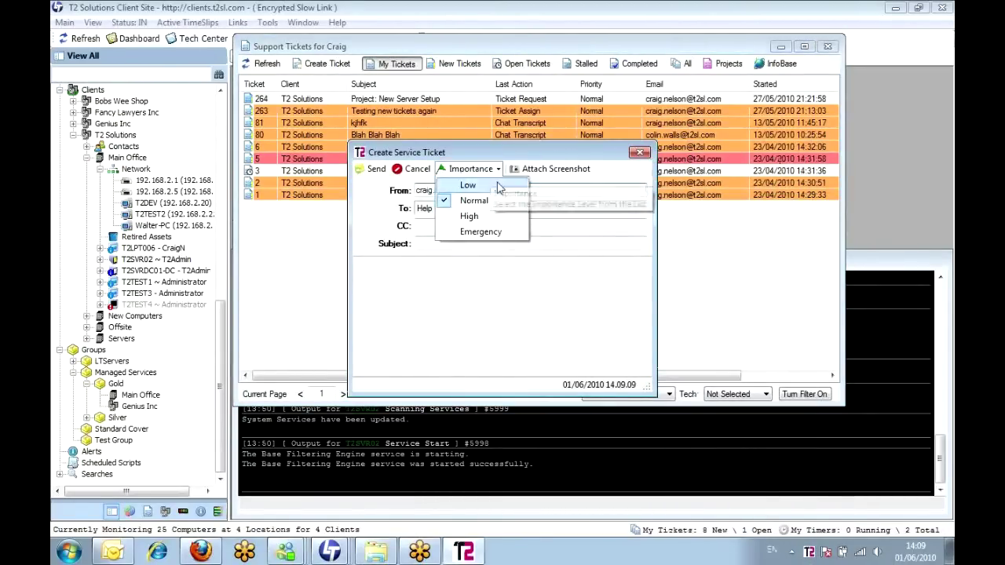
{"action": "left_click", "coordinate": [544, 223]}
- Enter zxvzxvc as the service ticket's subject and zxcvzxcvzxcv as its message text
{"action": "left_click", "coordinate": [451, 247]}
{"action": "type", "text": "zxvzxvc"}
{"action": "left_click", "coordinate": [449, 274]}
{"action": "type", "text": "zxcvzxcvzxcv"}
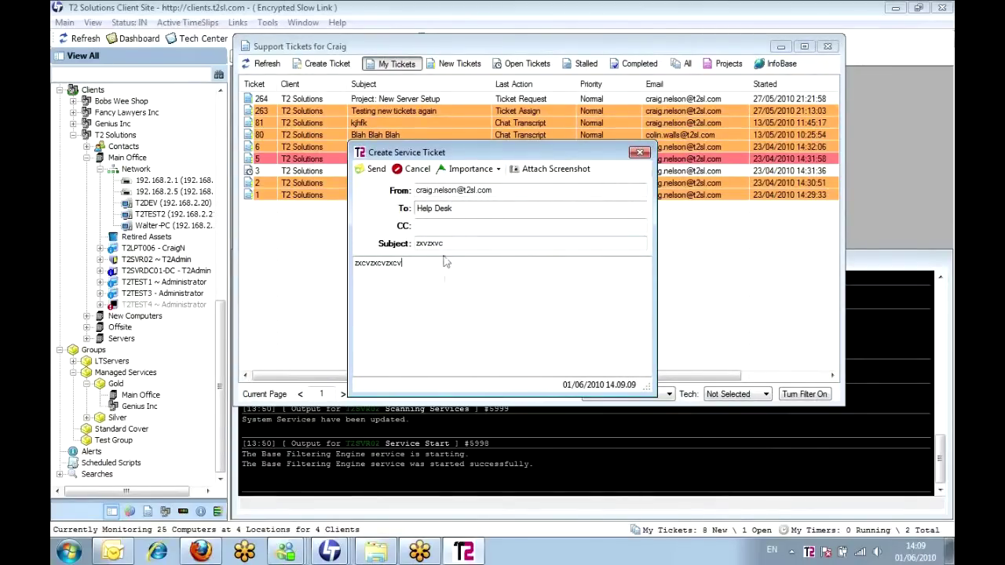
- Minimize the support tickets window to uncover the service ticket and send it to the Help Desk
{"action": "left_click", "coordinate": [528, 174]}
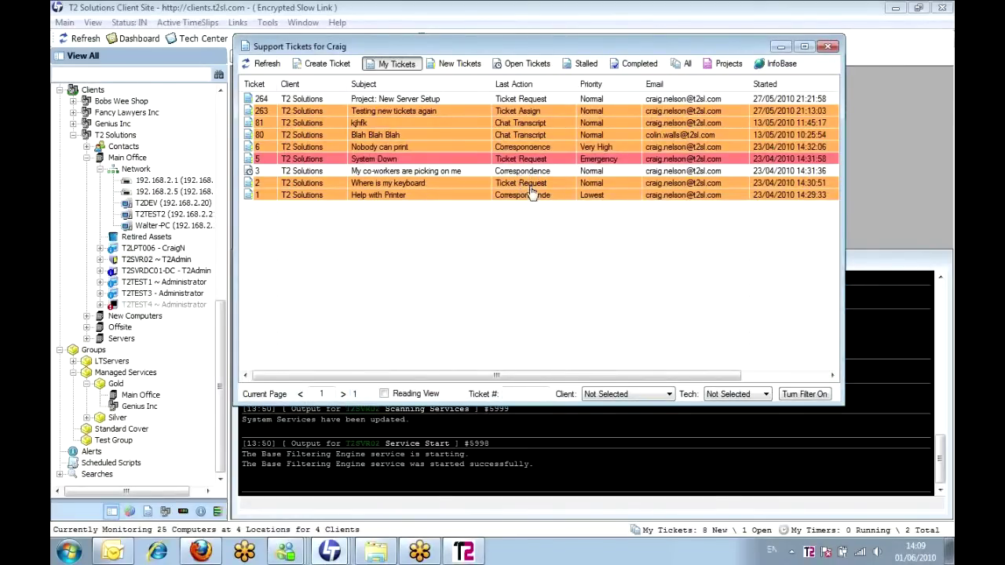
{"action": "left_click", "coordinate": [782, 47]}
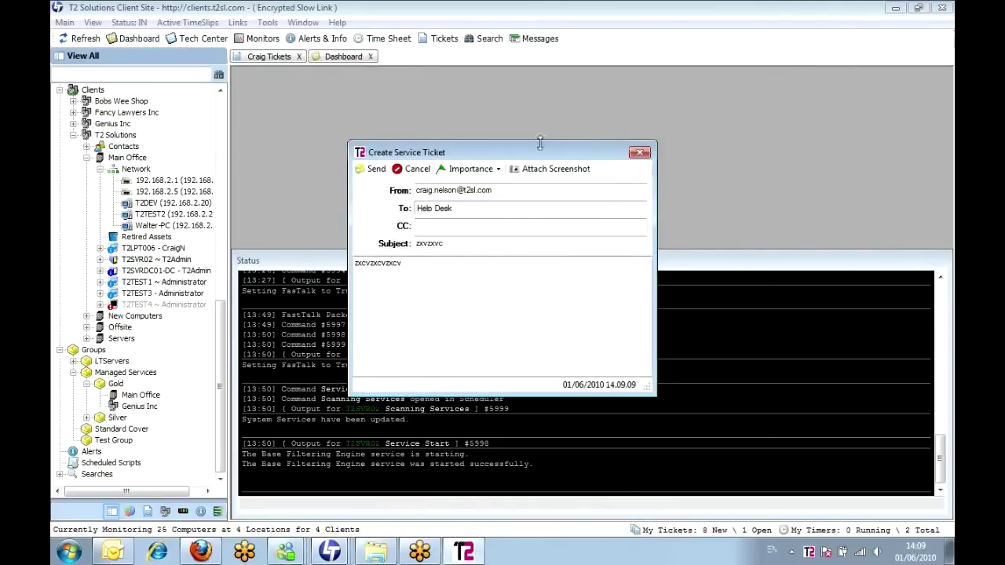
{"action": "left_click_drag", "start_coordinate": [533, 161], "coordinate": [533, 129]}
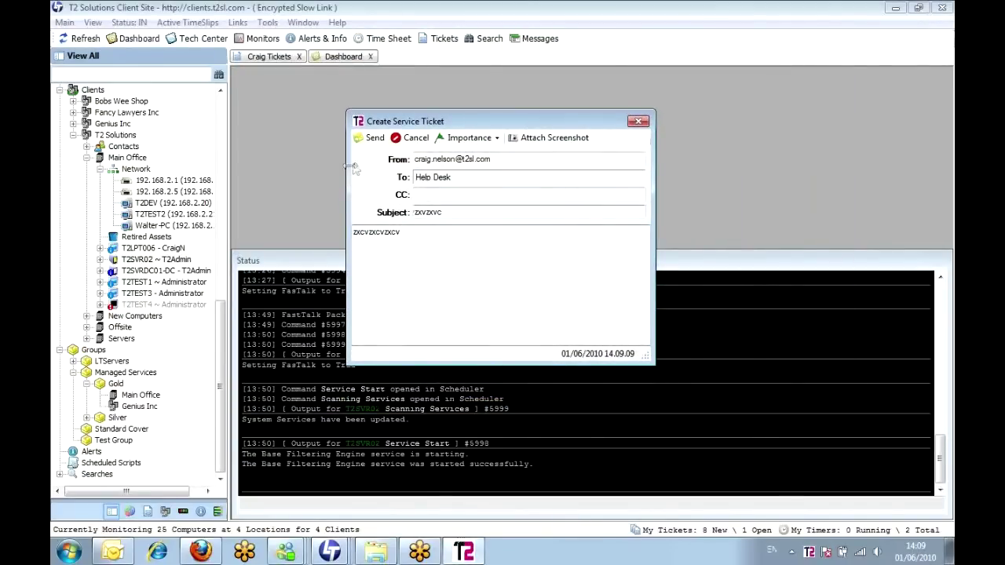
{"action": "left_click", "coordinate": [370, 138]}
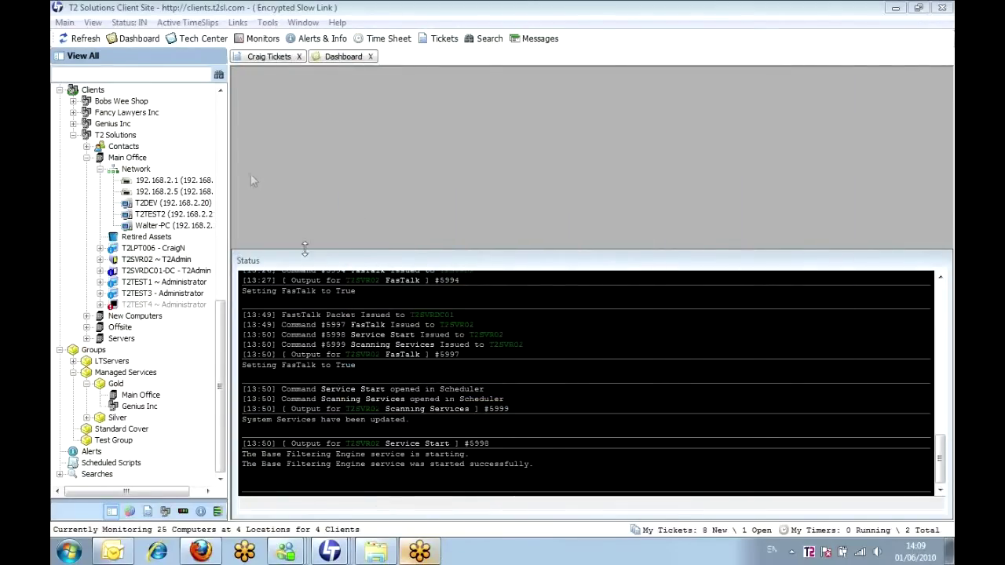
- List the new support tickets sorted by ticket number in descending order and open the zxvzxvc ticket
{"action": "left_click", "coordinate": [267, 57]}
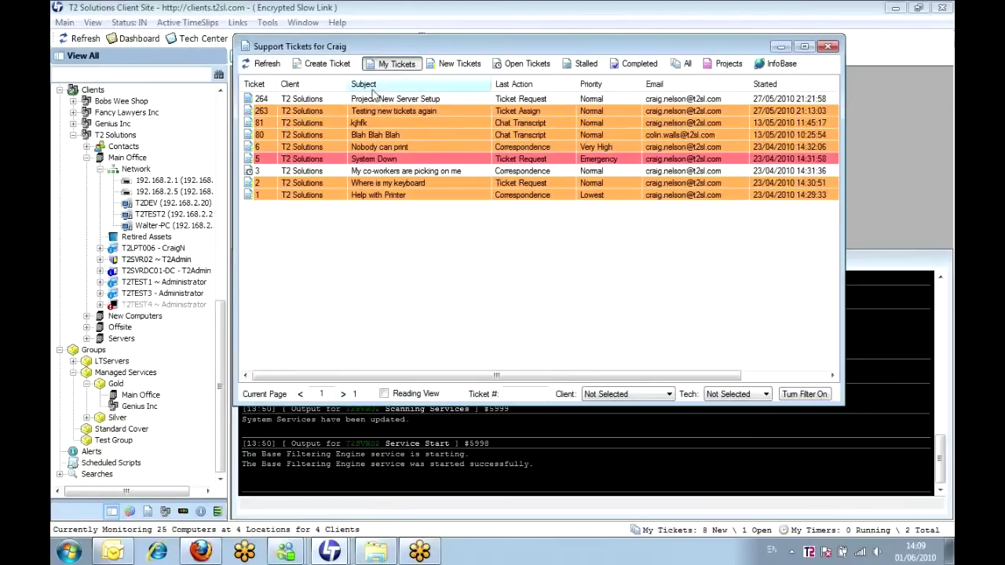
{"action": "left_click", "coordinate": [475, 66]}
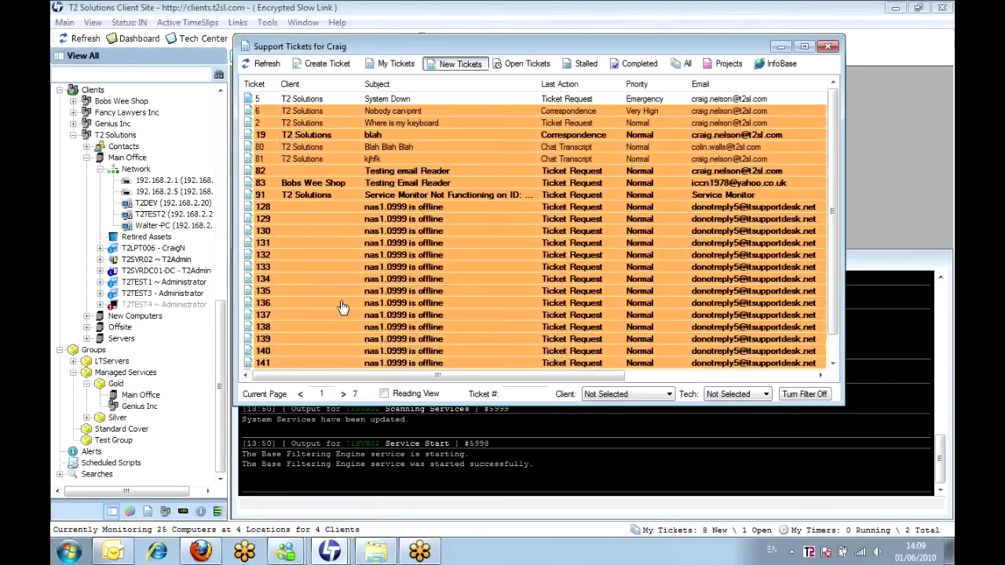
{"action": "left_click", "coordinate": [254, 85]}
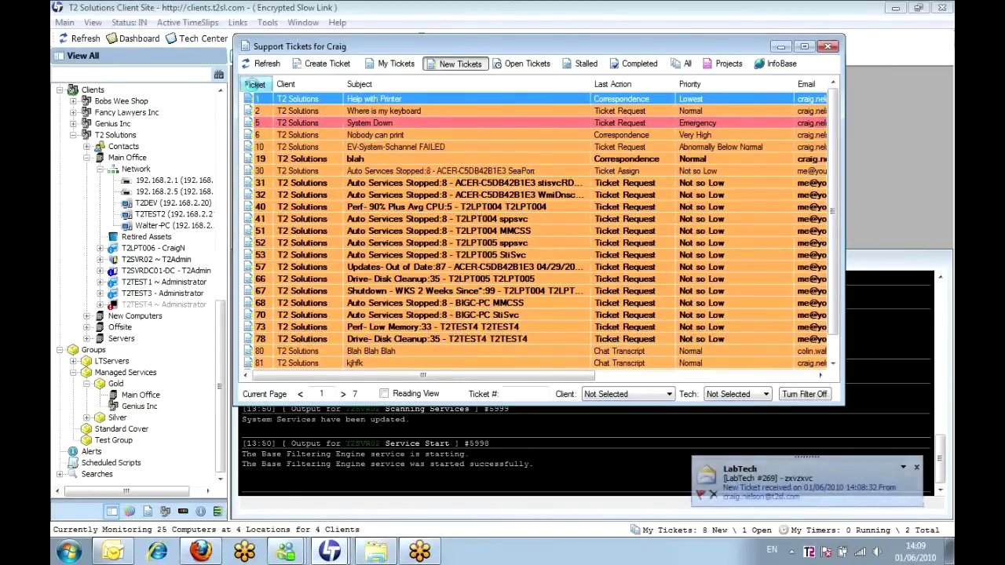
{"action": "left_click", "coordinate": [254, 84]}
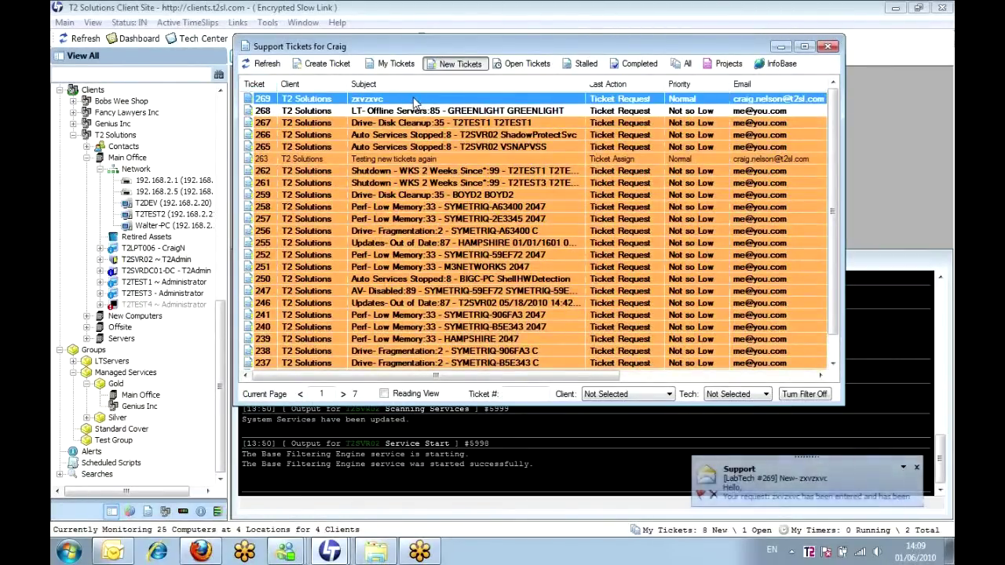
{"action": "double_click", "coordinate": [414, 99]}
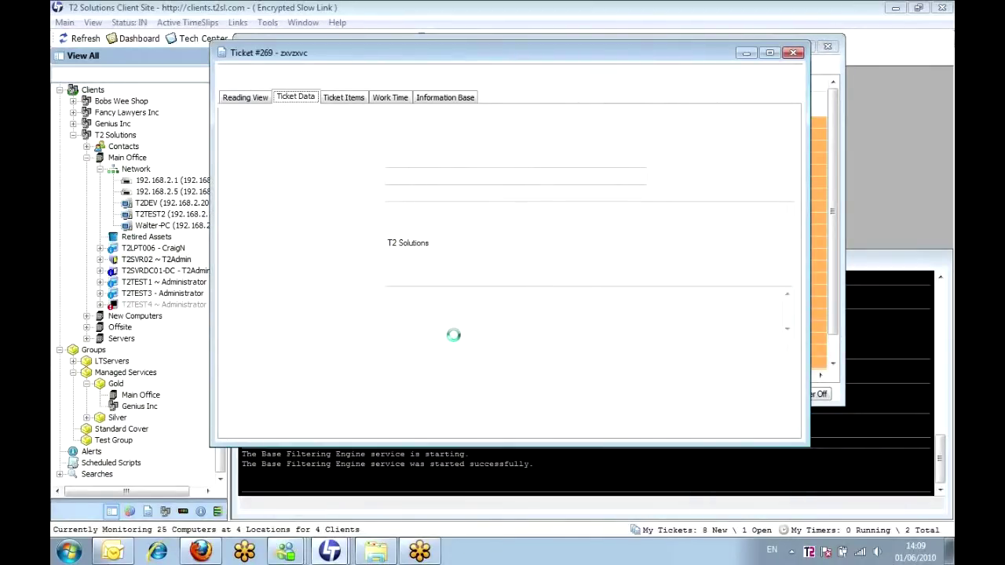